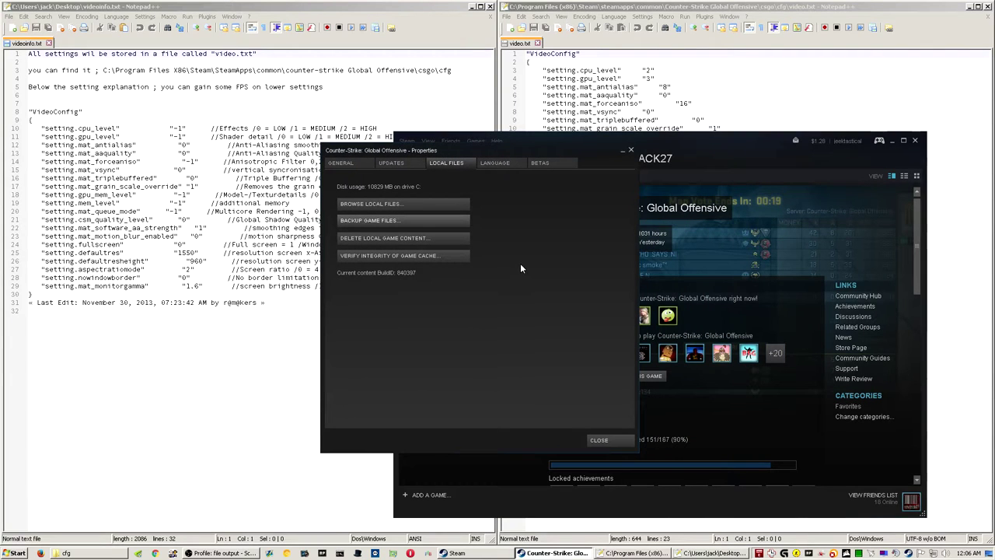
# Step: Open the local game folder of Counter-Strike: Global Offensive from its Steam properties
pyautogui.moveTo(440, 152); pyautogui.dragTo(168, 186)
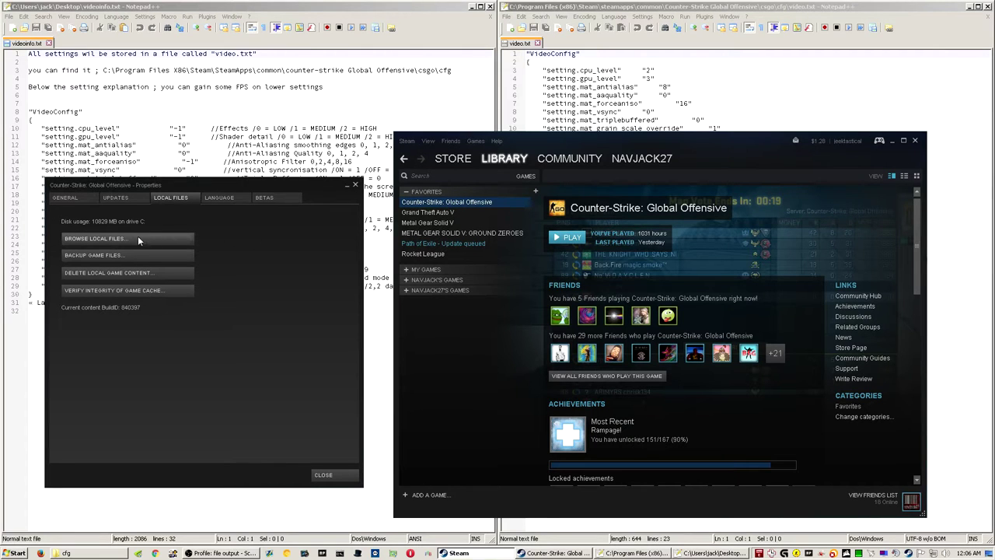
pyautogui.rightClick(430, 202)
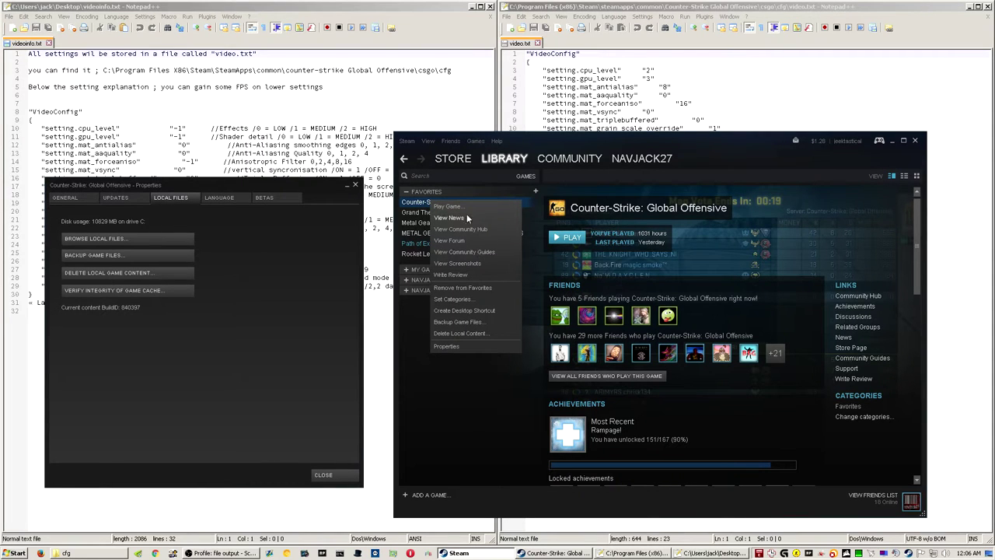
pyautogui.click(460, 347)
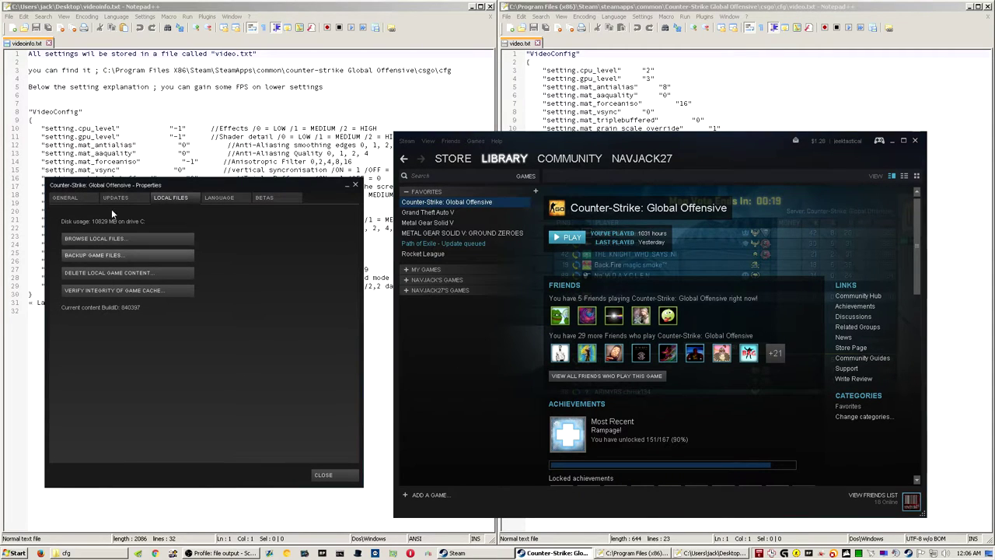
pyautogui.click(85, 195)
pyautogui.click(166, 197)
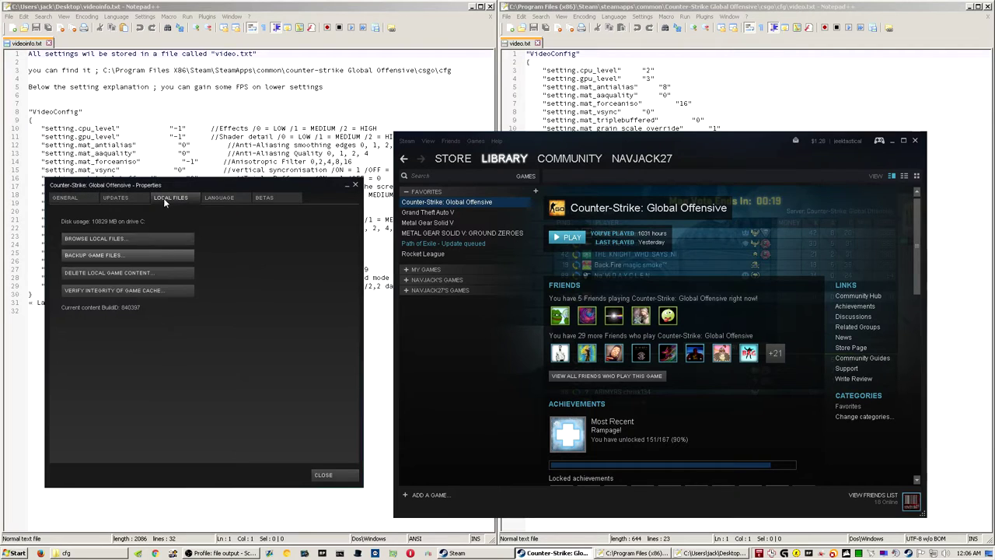
pyautogui.click(129, 238)
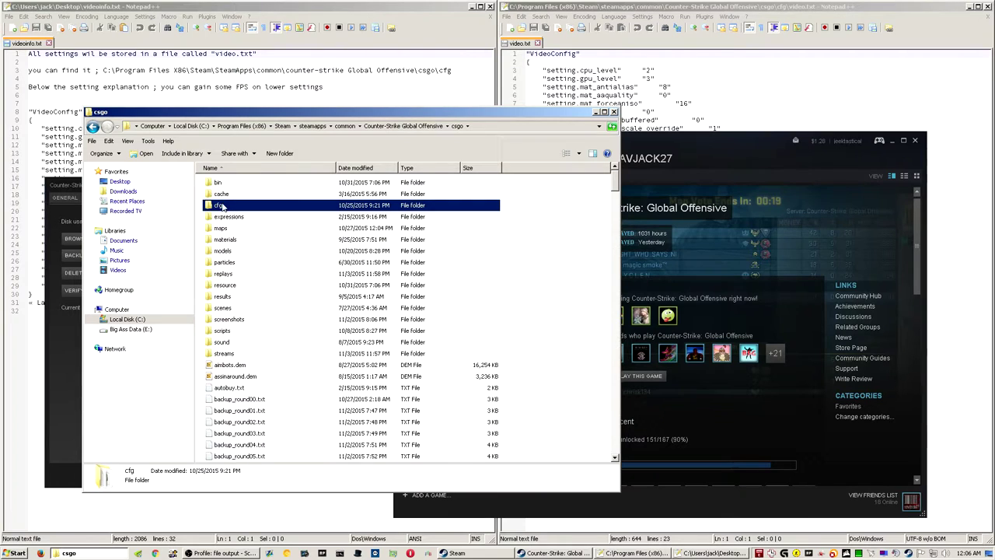
# Step: Open the csgo\cfg folder and select video.txt
pyautogui.click(270, 251)
pyautogui.scroll(-20, 268, 280)
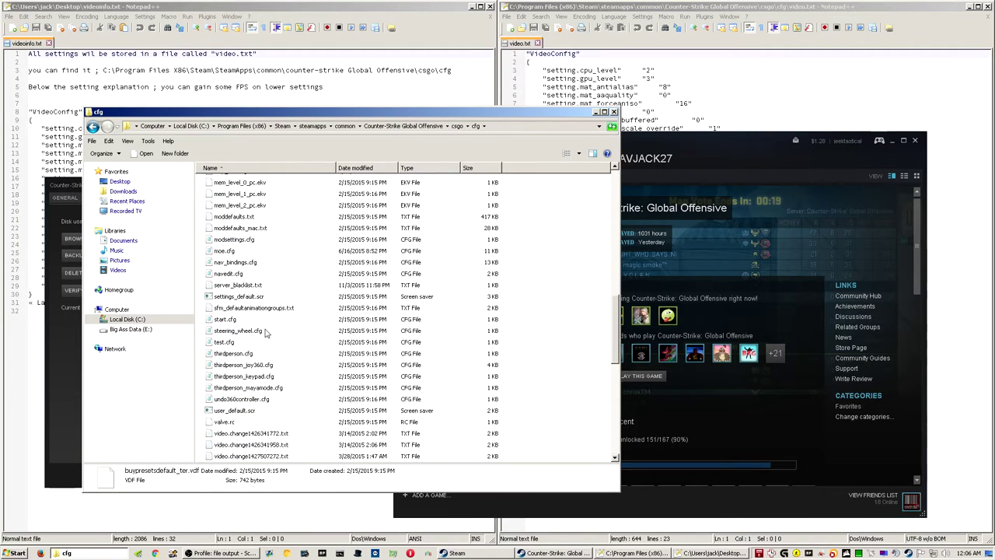
pyautogui.scroll(-3, 270, 311)
pyautogui.click(224, 354)
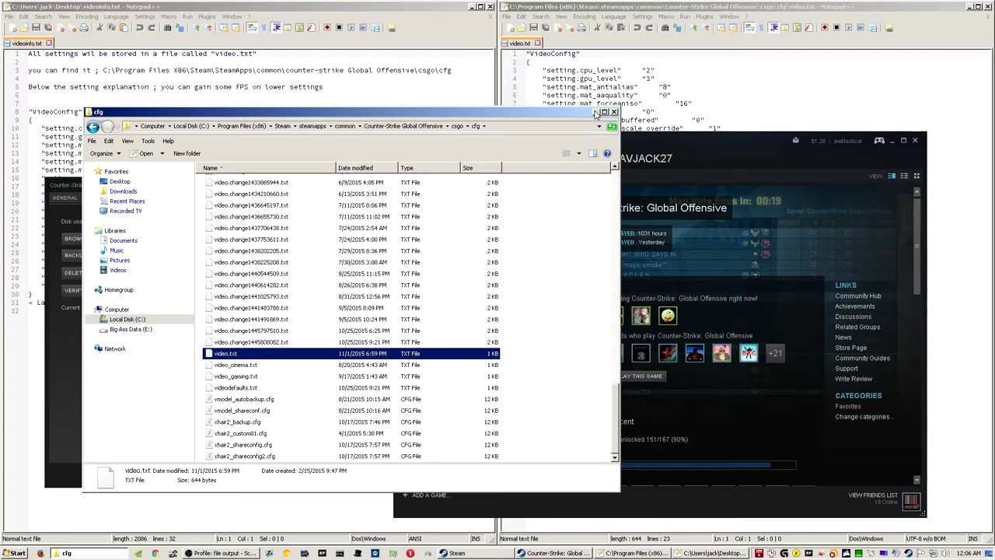
# Step: Minimise the folder, Steam and game properties windows, leaving videoinfo.txt and video.txt side by side
pyautogui.click(613, 111)
pyautogui.click(892, 140)
pyautogui.click(353, 185)
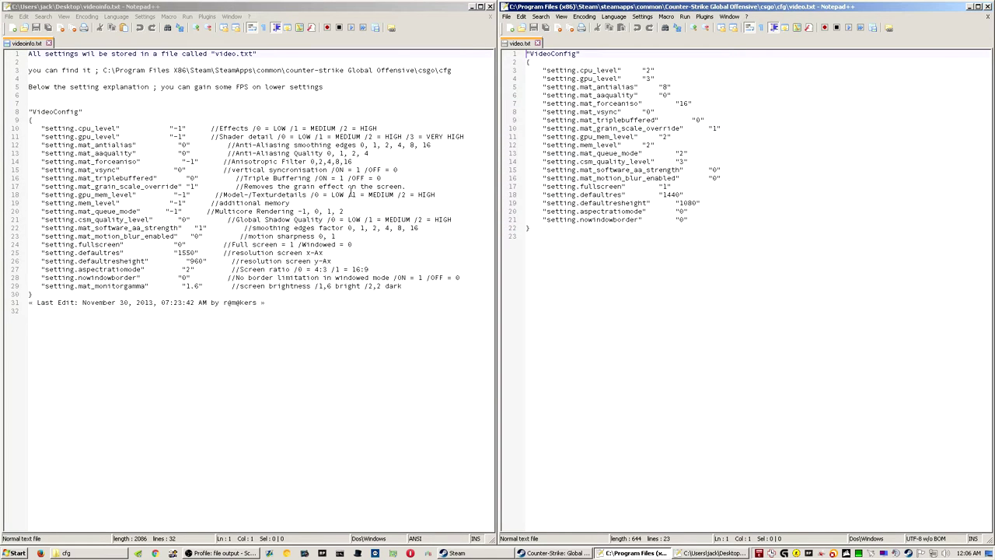
pyautogui.click(978, 6)
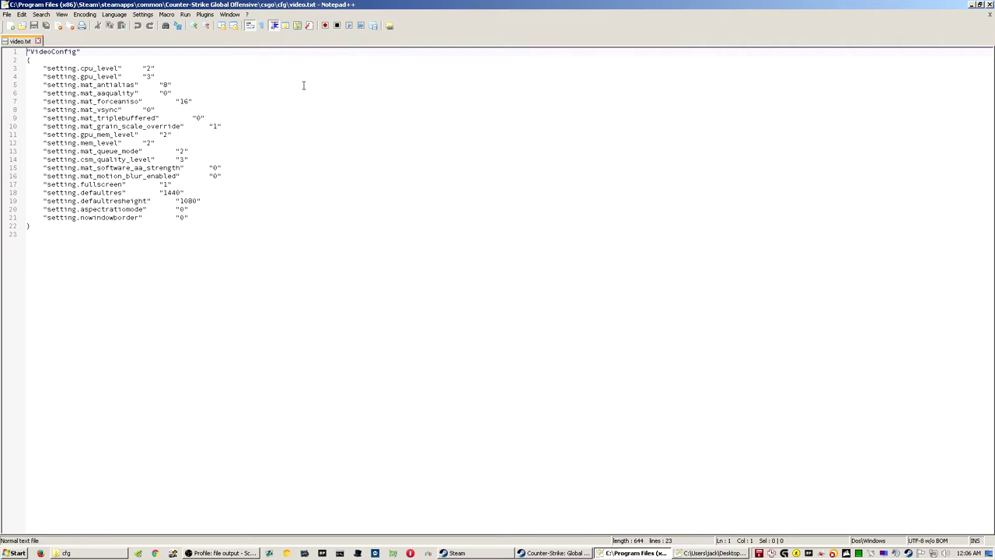
pyautogui.click(979, 4)
pyautogui.moveTo(613, 44); pyautogui.dragTo(994, 44)
pyautogui.click(578, 248)
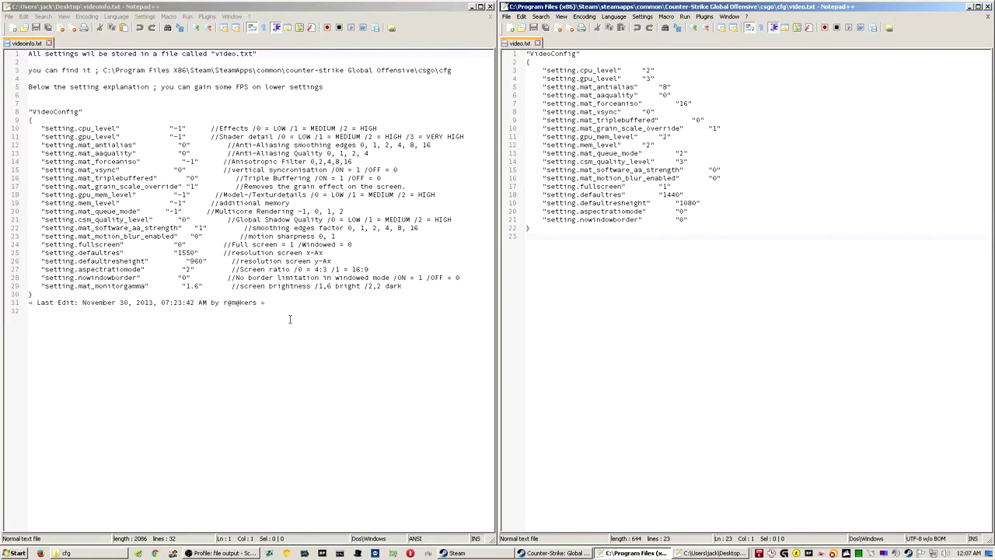
# Step: Review the setting explanations in videoinfo.txt, from cpu_level to csm_quality_level
pyautogui.moveTo(289, 320); pyautogui.dragTo(27, 54)
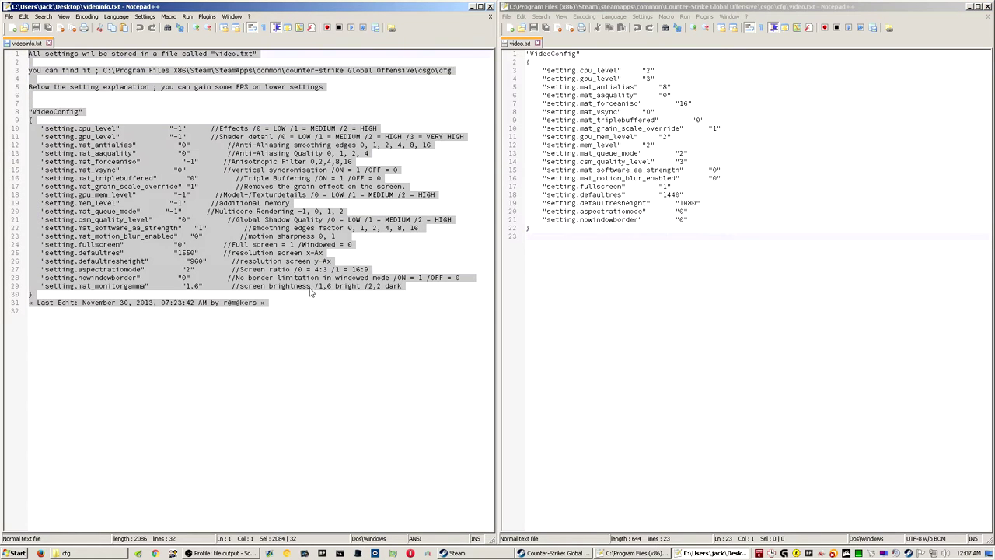
pyautogui.hotkey('ctrl', 'End')
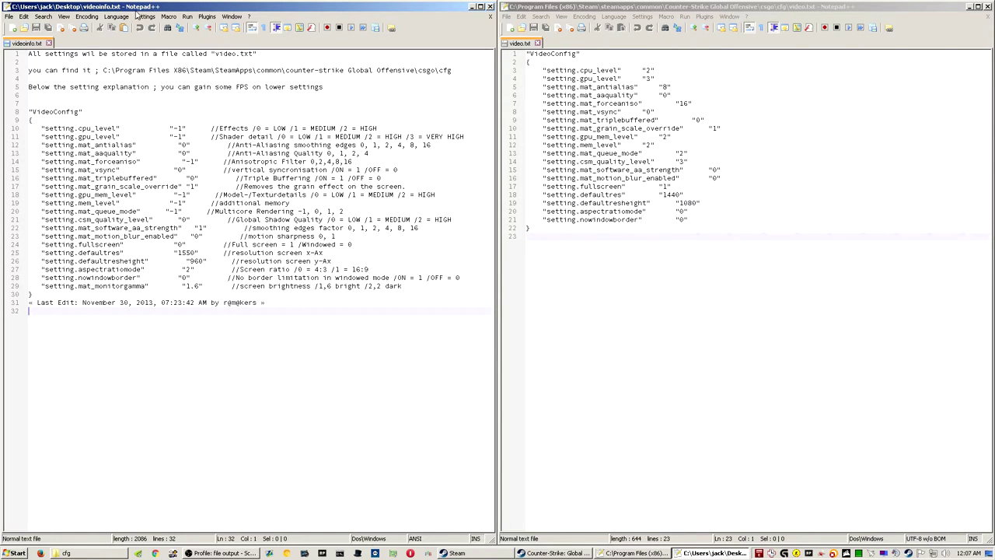
pyautogui.click(183, 128)
pyautogui.click(203, 220)
pyautogui.click(615, 96)
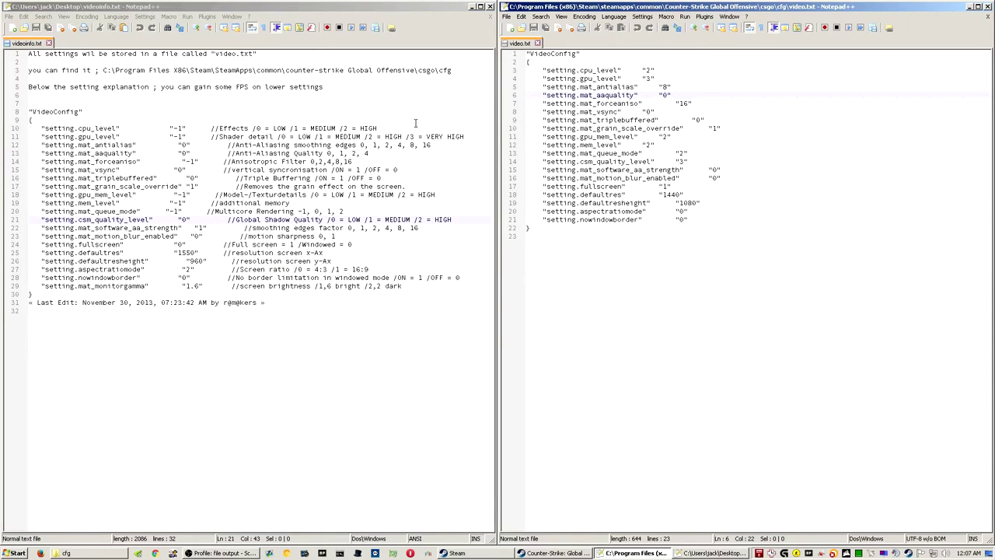
# Step: Examine the video.txt values line by line from setting.cpu_level to setting.mem_level
pyautogui.click(660, 71)
pyautogui.click(653, 79)
pyautogui.press('Down')
pyautogui.press('Down')
pyautogui.press('Down')
pyautogui.press('Down')
pyautogui.press('Down')
pyautogui.press('End')
pyautogui.press('Down')
pyautogui.press('End')
pyautogui.click(684, 138)
pyautogui.click(676, 144)
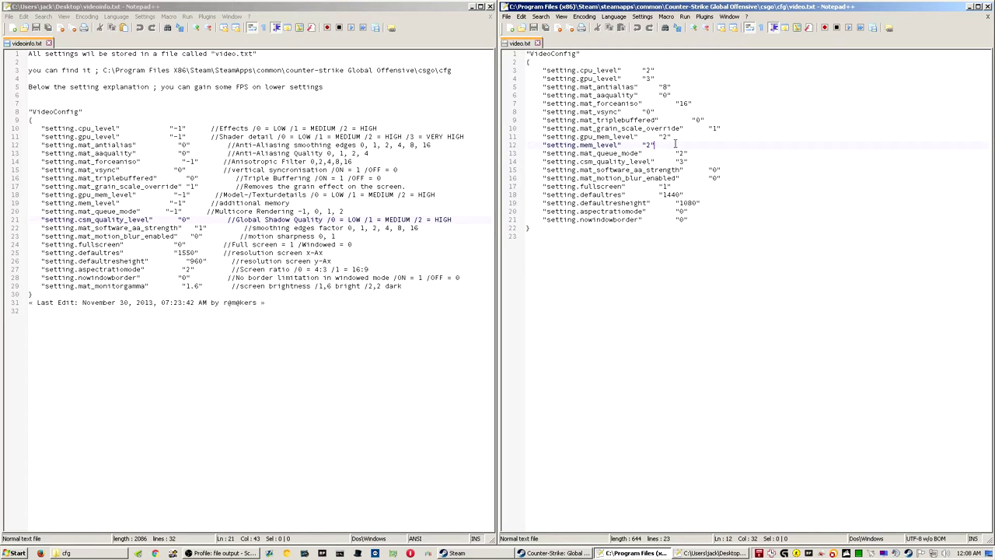
# Step: Examine the remaining video.txt values, from setting.mat_queue_mode to setting.nowindowborder
pyautogui.click(650, 144)
pyautogui.click(687, 154)
pyautogui.click(689, 161)
pyautogui.click(729, 171)
pyautogui.click(728, 177)
pyautogui.click(682, 186)
pyautogui.click(696, 195)
pyautogui.rightClick(696, 193)
pyautogui.press('Escape')
pyautogui.click(712, 202)
pyautogui.click(691, 211)
pyautogui.click(701, 219)
pyautogui.click(713, 227)
# Step: Close video.txt in the editor and confirm its file properties in the cfg folder with Read-only enabled
pyautogui.click(987, 6)
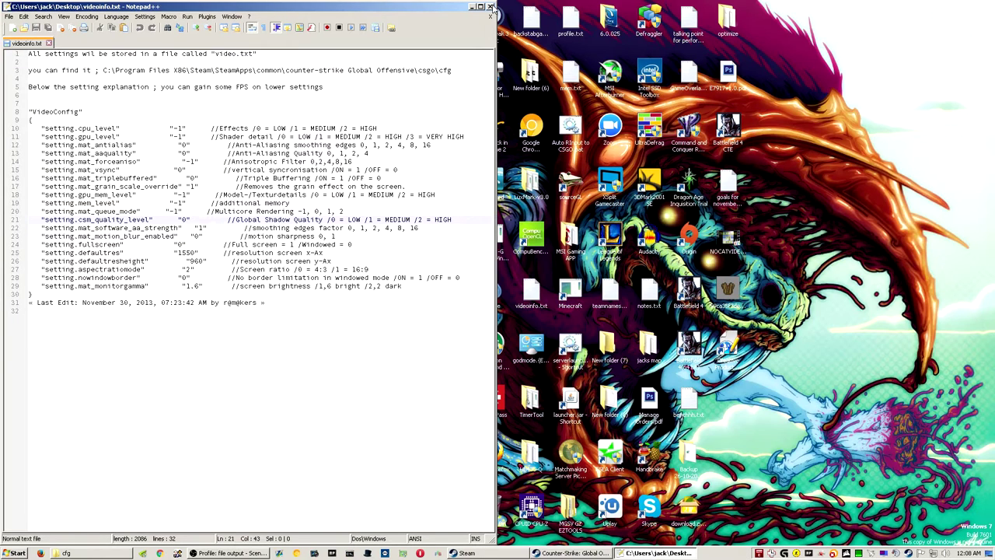
pyautogui.click(66, 553)
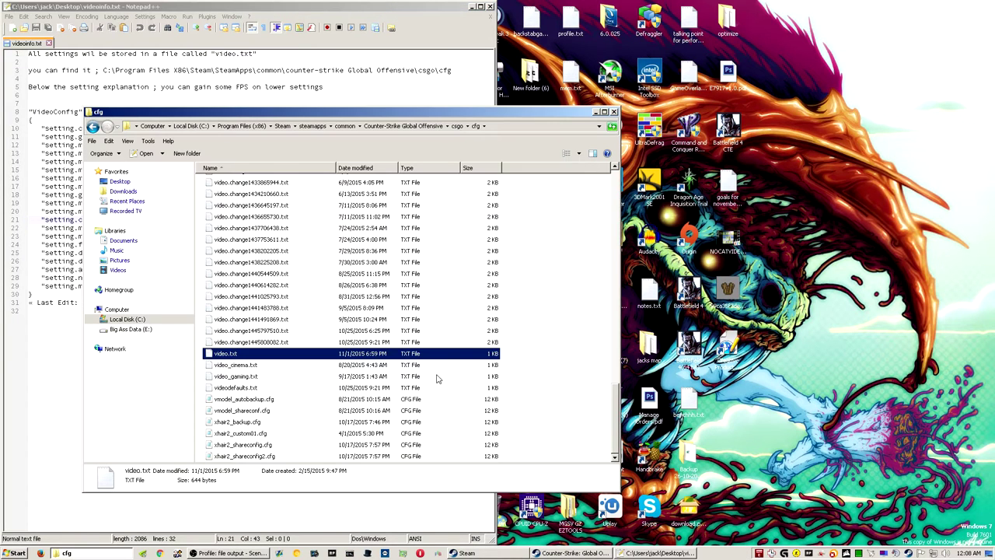
pyautogui.rightClick(254, 353)
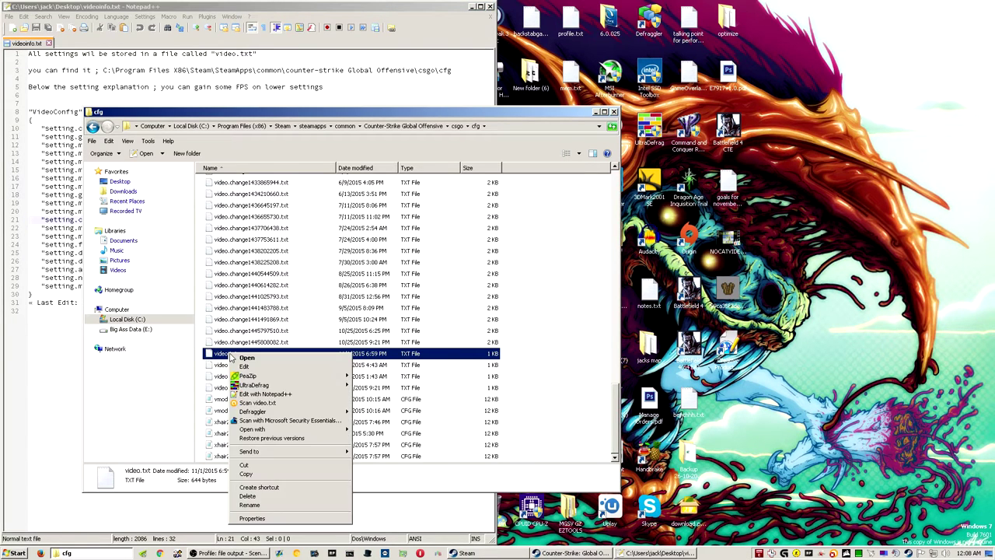
pyautogui.click(278, 520)
pyautogui.moveTo(286, 291); pyautogui.dragTo(373, 189)
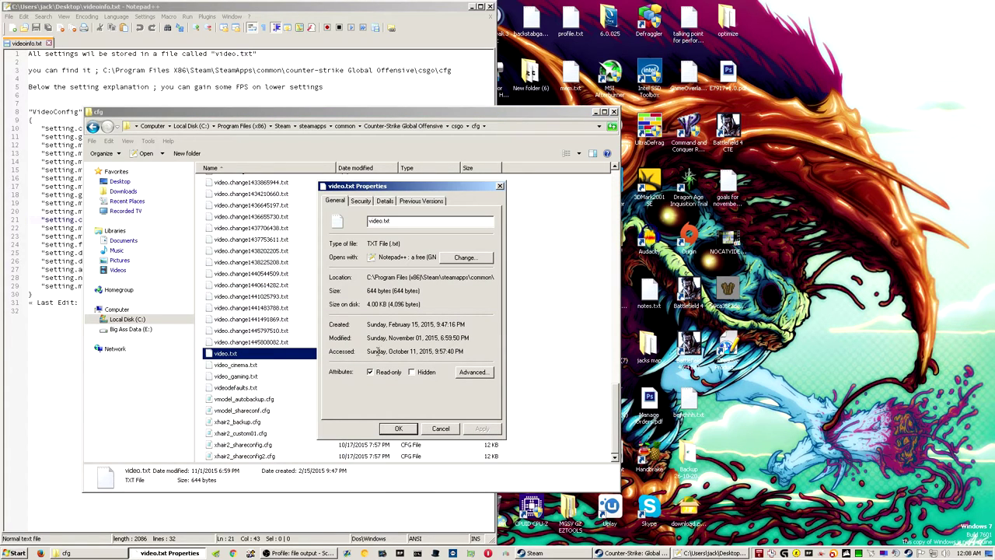
pyautogui.click(370, 372)
pyautogui.click(398, 429)
# Step: Recheck the Read-only attribute in the properties of video.txt without changing anything
pyautogui.click(262, 344)
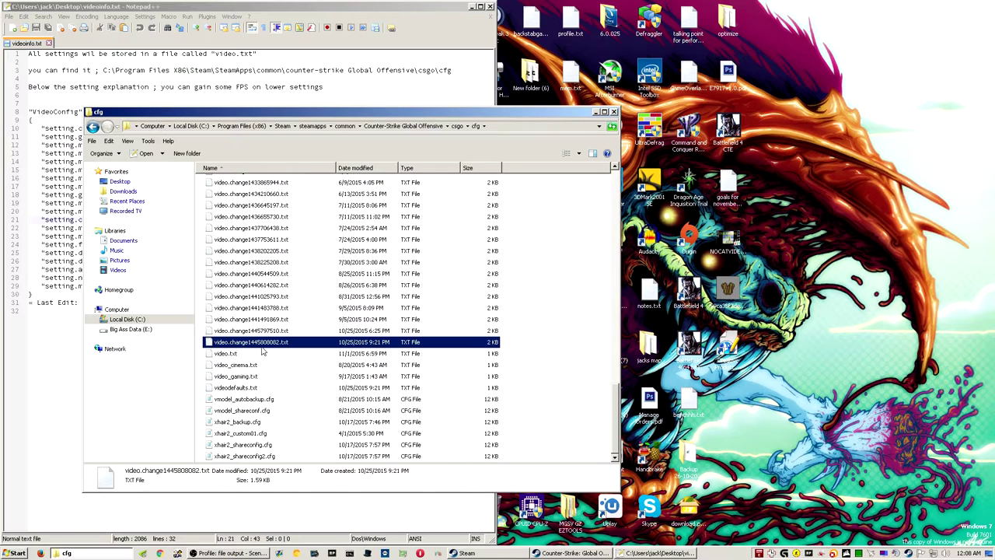
pyautogui.click(579, 237)
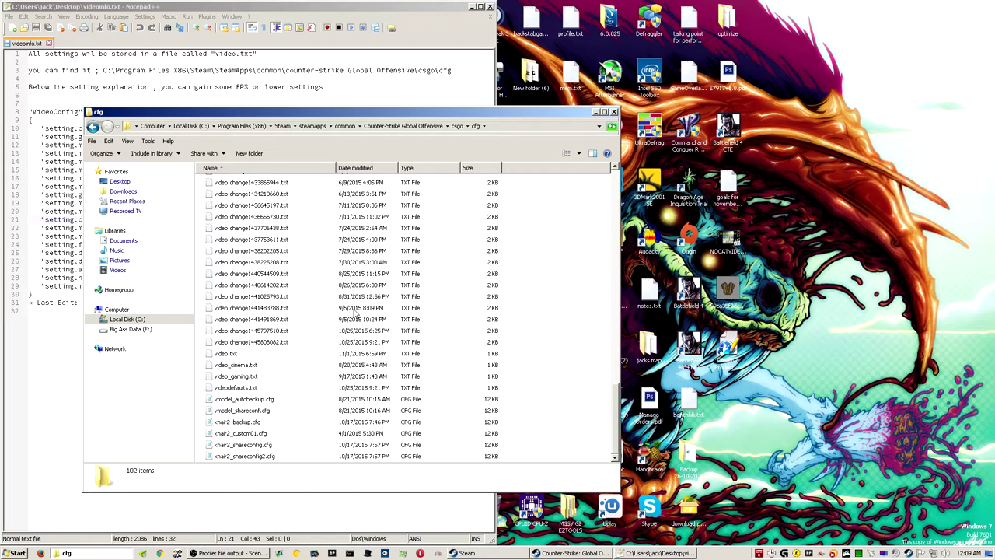
pyautogui.rightClick(231, 354)
pyautogui.click(301, 529)
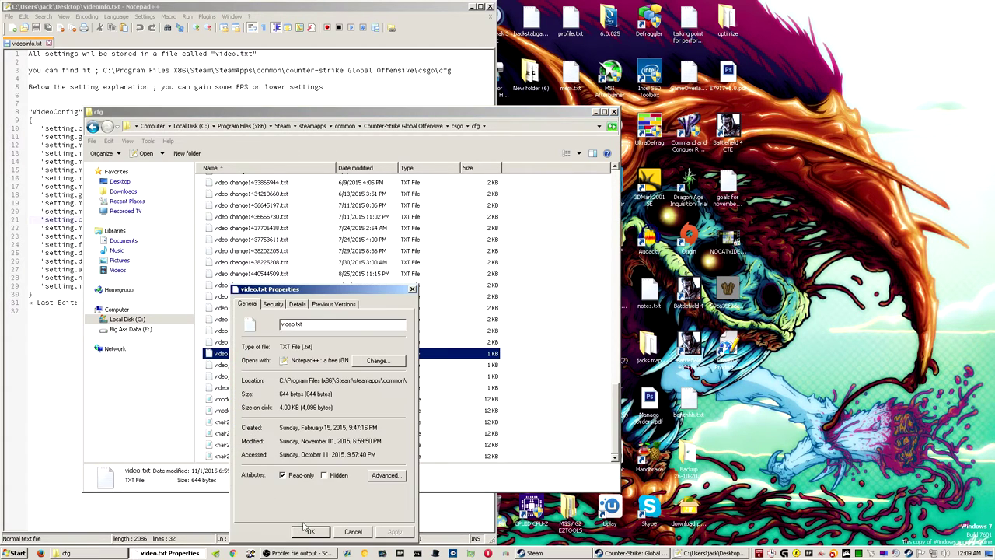
pyautogui.click(360, 535)
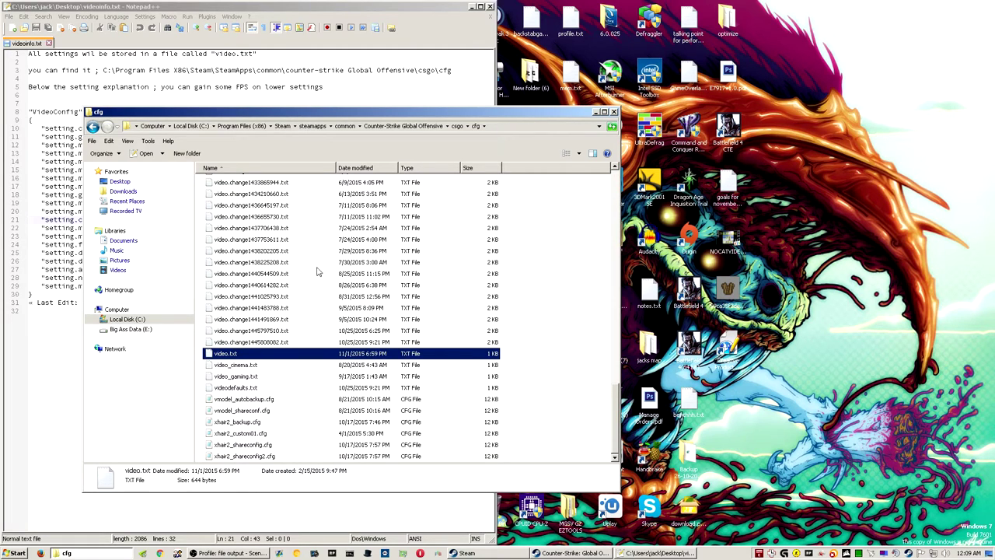
# Step: Open RadeonPro and select the csgo.exe profile
pyautogui.doubleClick(808, 554)
pyautogui.moveTo(398, 72); pyautogui.dragTo(481, 153)
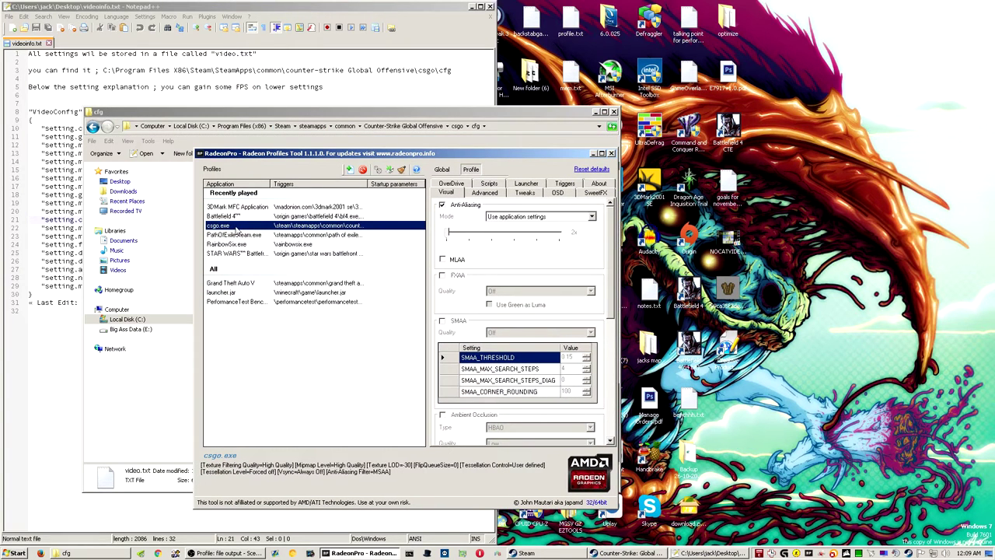
pyautogui.click(237, 235)
pyautogui.click(273, 226)
pyautogui.scroll(-1, 610, 227)
pyautogui.rightClick(303, 225)
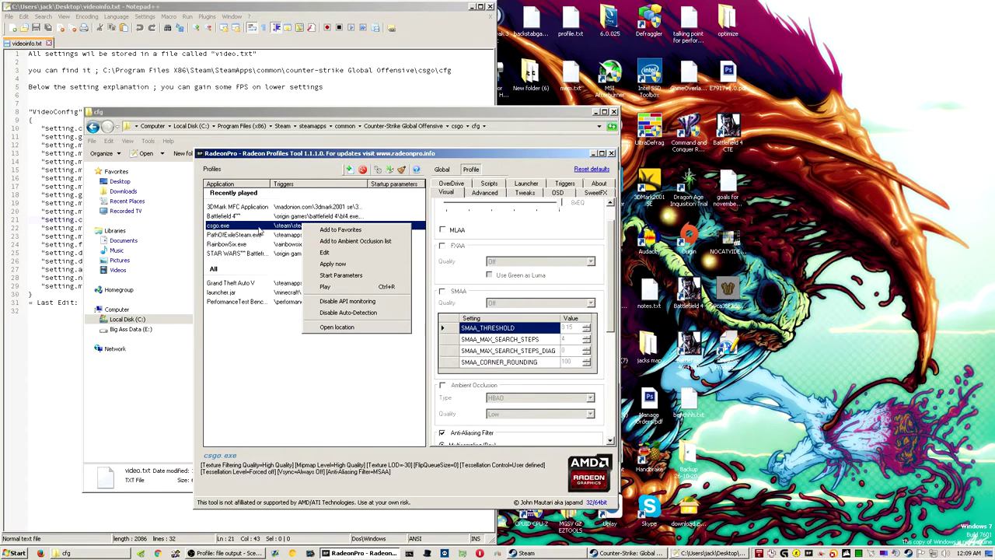
pyautogui.click(276, 227)
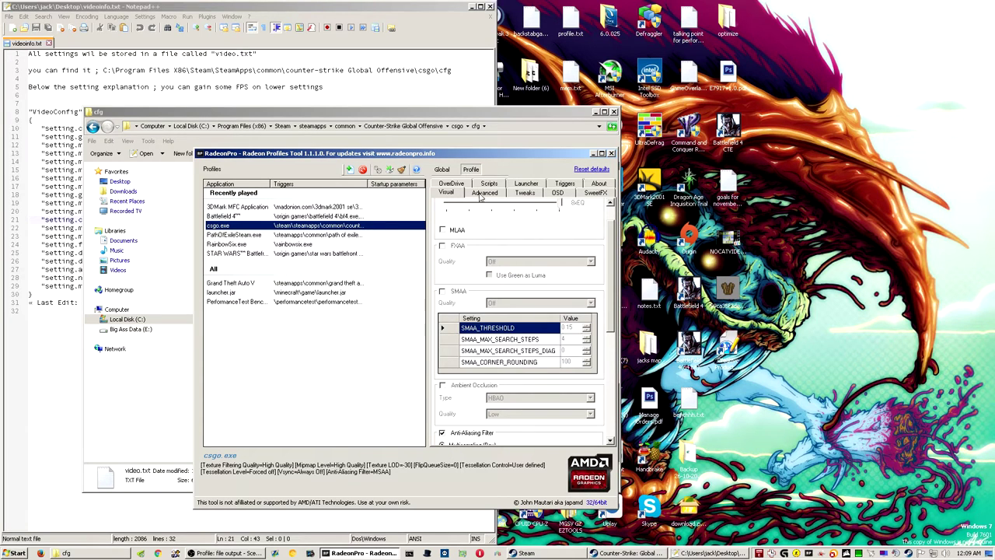
# Step: Examine the csgo.exe profile's Visual settings, from anti-aliasing to vertical sync control
pyautogui.scroll(2, 614, 247)
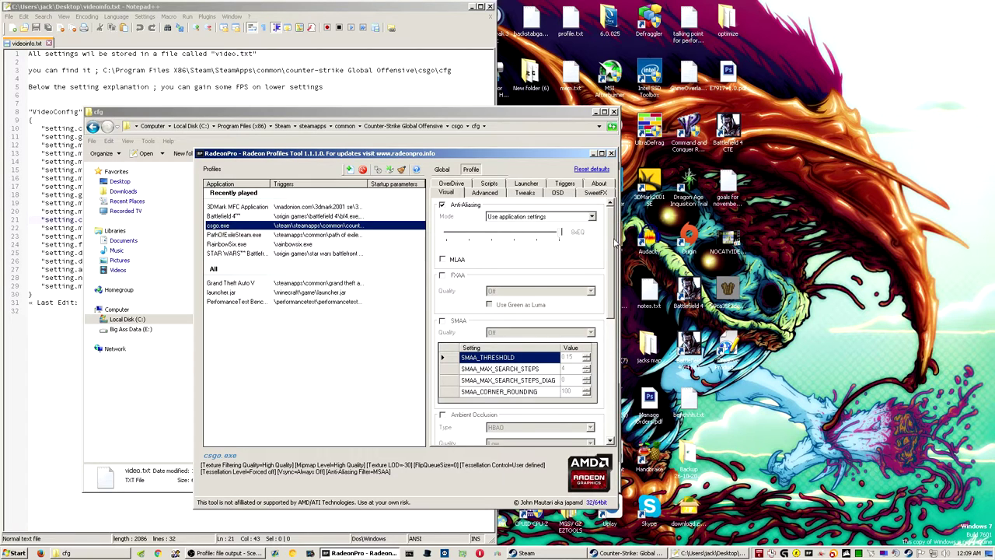
pyautogui.scroll(-8, 614, 247)
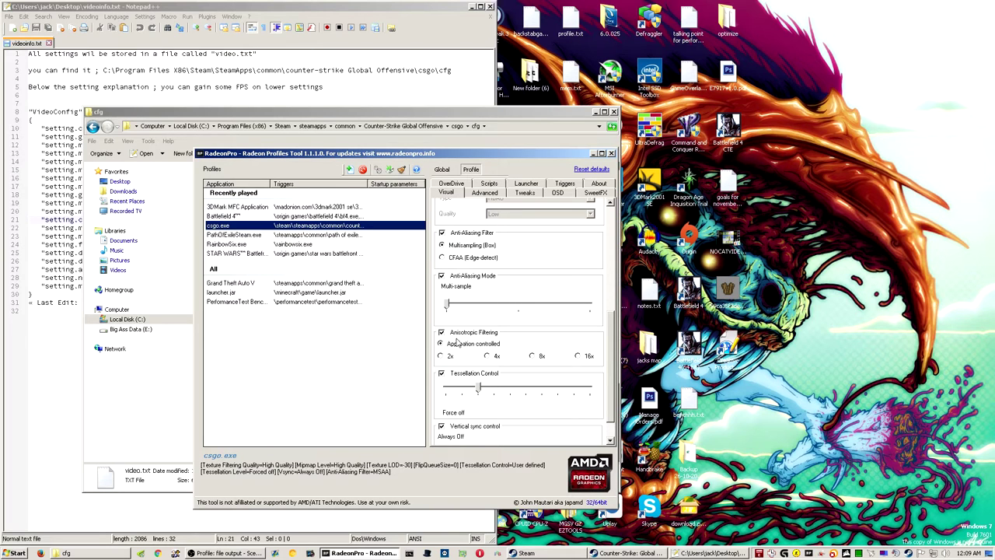
pyautogui.click(471, 344)
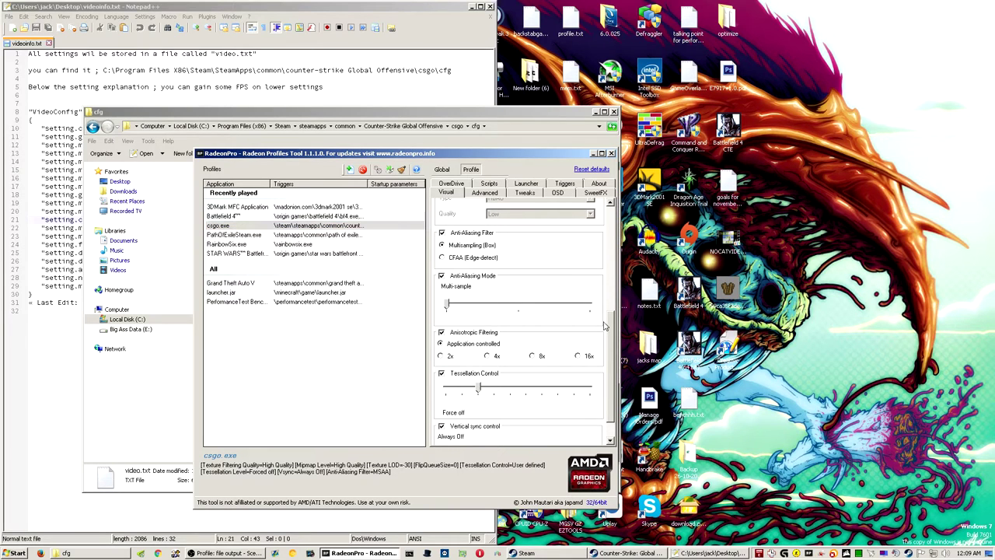
pyautogui.scroll(-1, 607, 326)
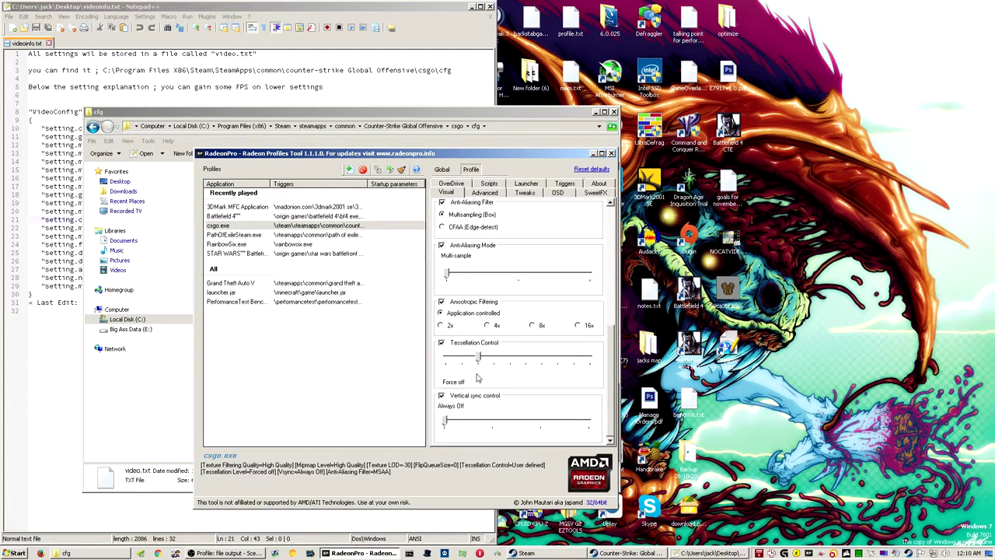
# Step: Examine the csgo.exe profile's Advanced and Tweaks settings, including texture quality, Flip Queue Size and CPU affinity
pyautogui.click(485, 193)
pyautogui.moveTo(484, 221)
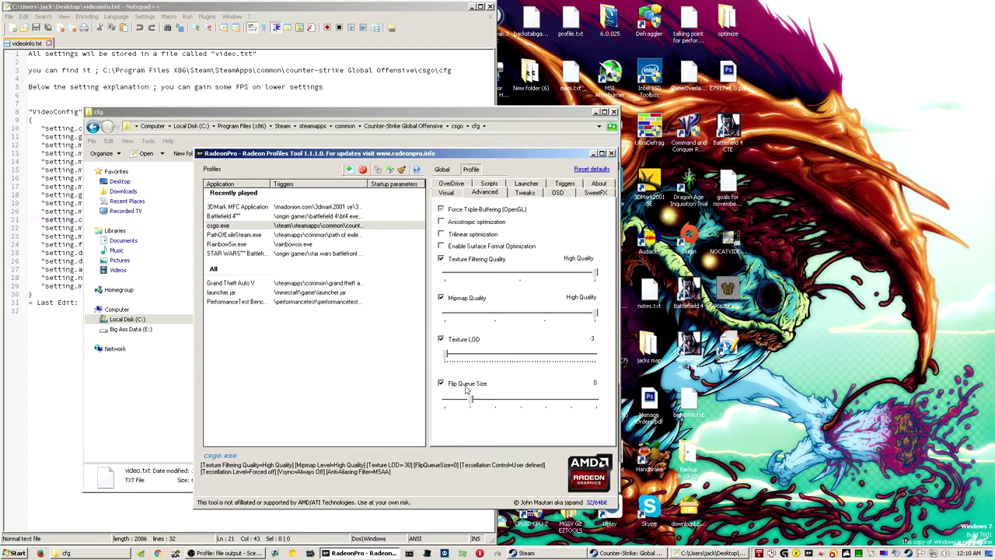
pyautogui.moveTo(482, 396)
pyautogui.click(526, 192)
pyautogui.scroll(-5, 612, 247)
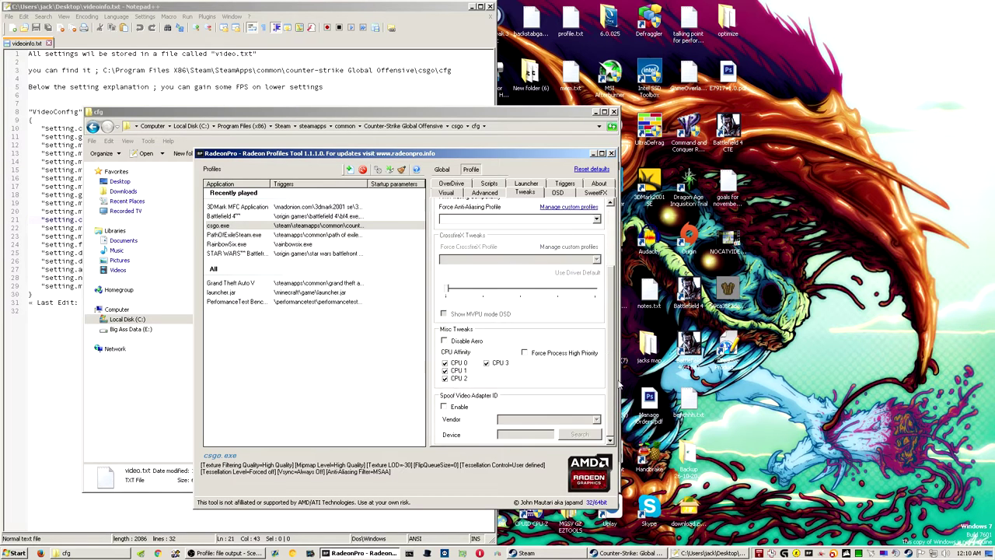
pyautogui.scroll(5, 612, 247)
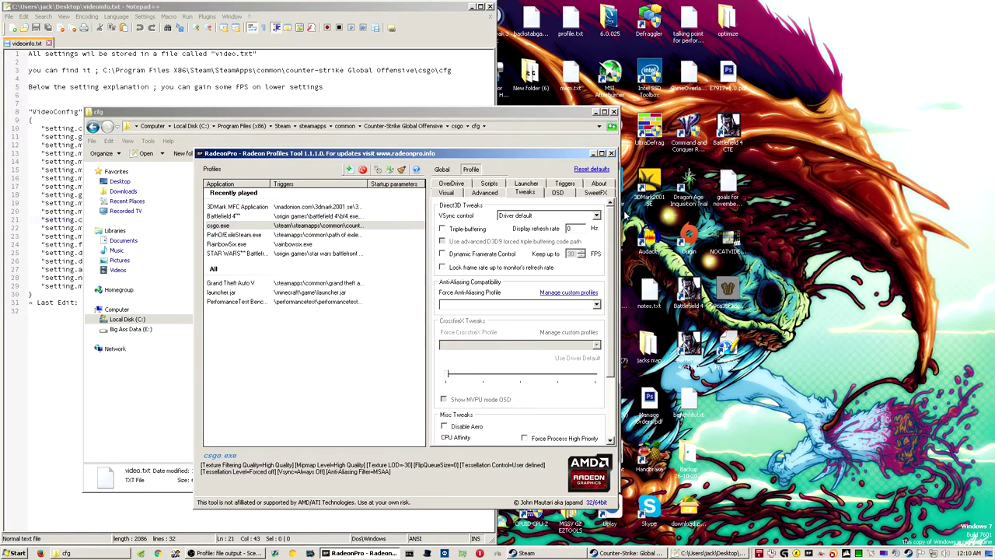
# Step: Open Process Lasso to view its active processes, close its window and return to RadeonPro
pyautogui.doubleClick(858, 554)
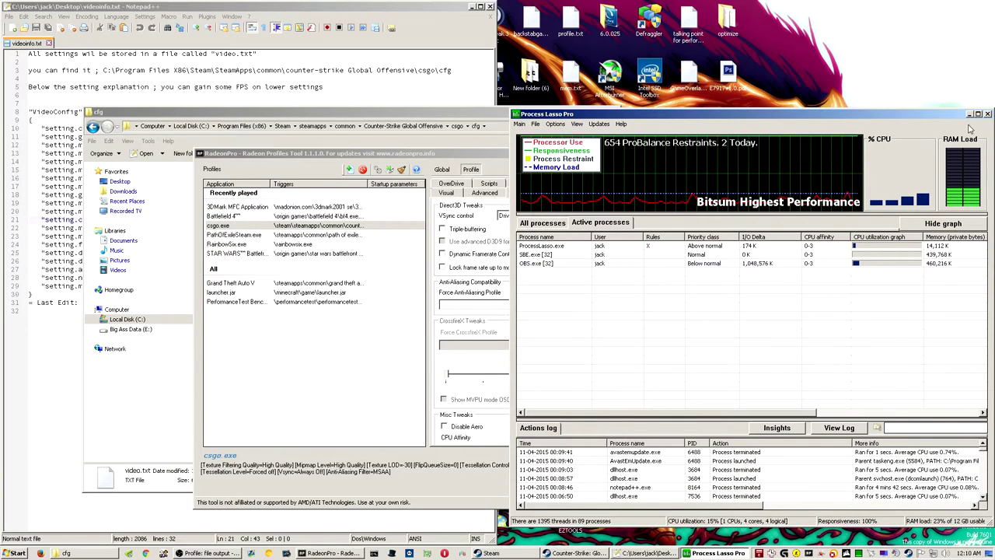
pyautogui.click(989, 114)
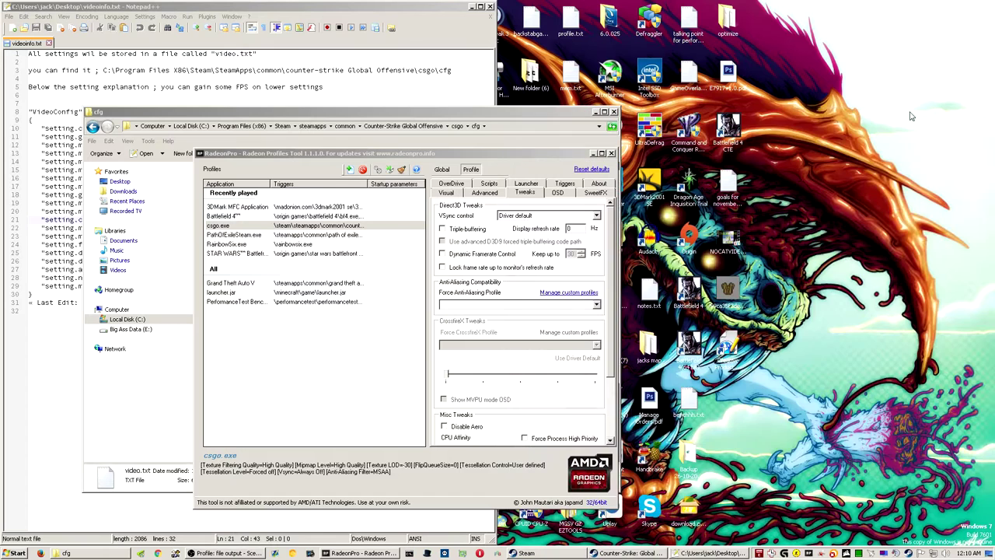
pyautogui.click(475, 157)
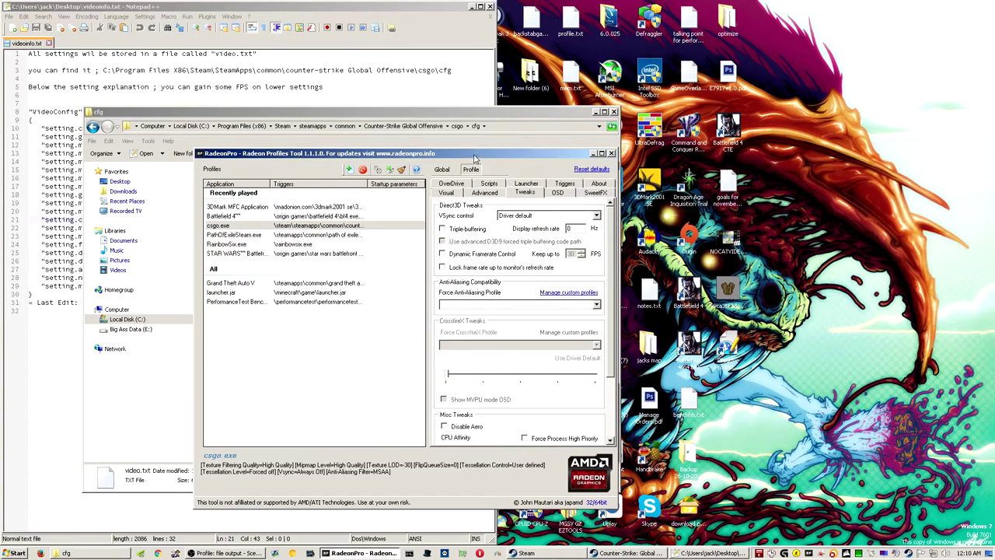
# Step: Close the RadeonPro, cfg folder and Counter-Strike: Global Offensive windows and reposition the Steam library window on the desktop
pyautogui.click(612, 155)
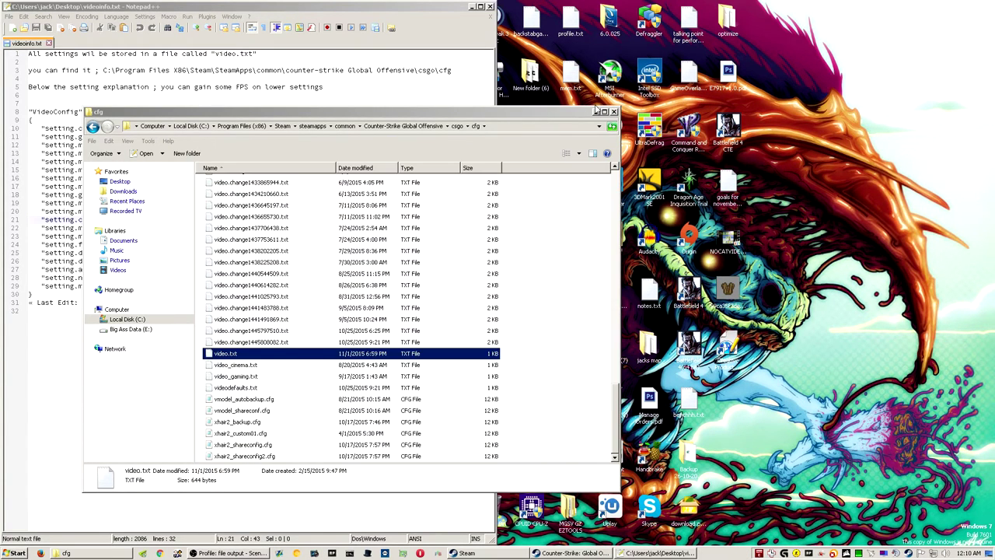
pyautogui.click(613, 112)
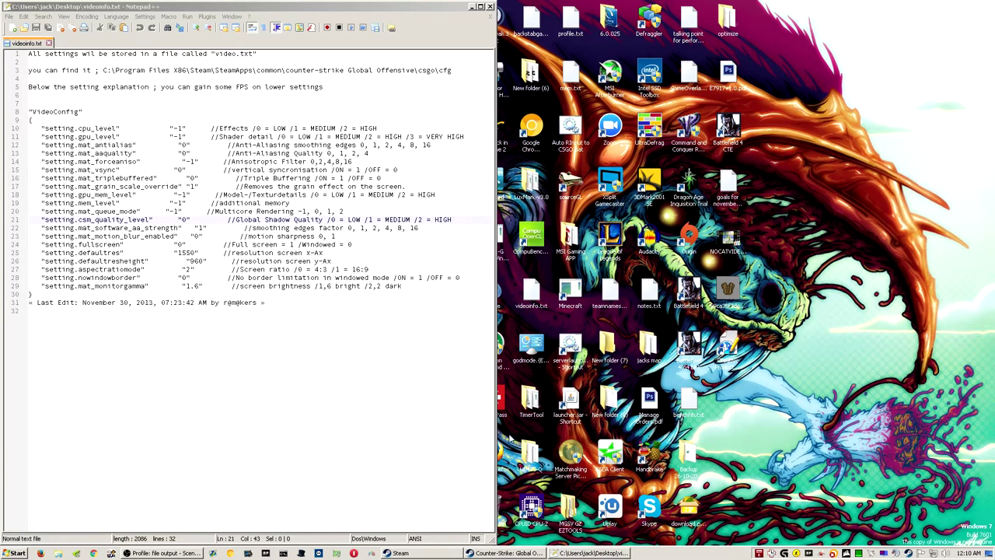
pyautogui.rightClick(505, 552)
pyautogui.click(482, 534)
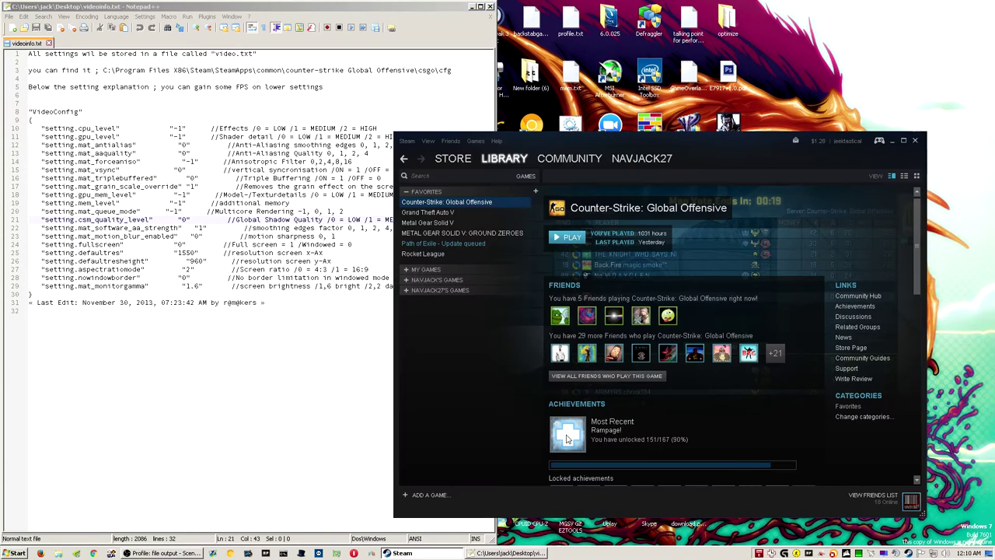
pyautogui.moveTo(569, 142); pyautogui.dragTo(444, 119)
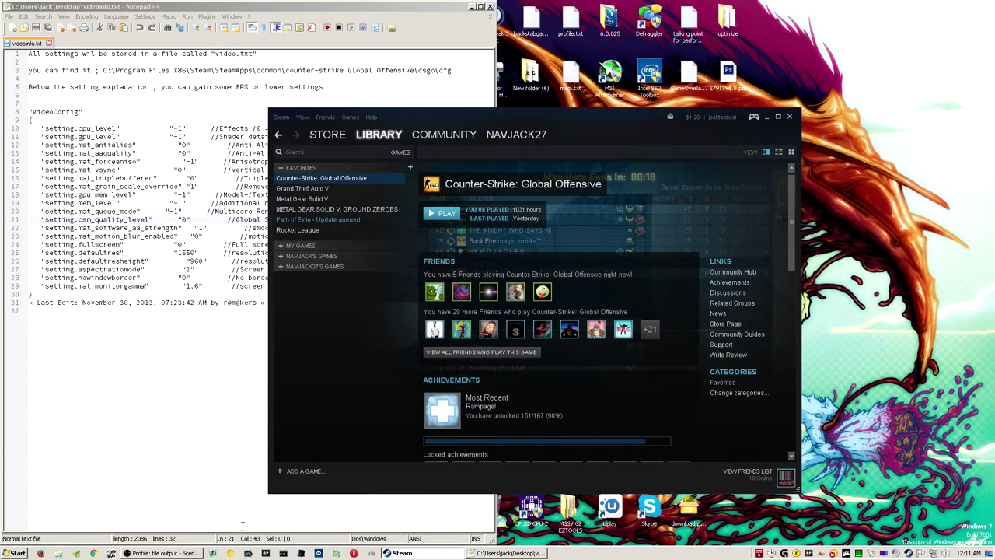
pyautogui.click(161, 552)
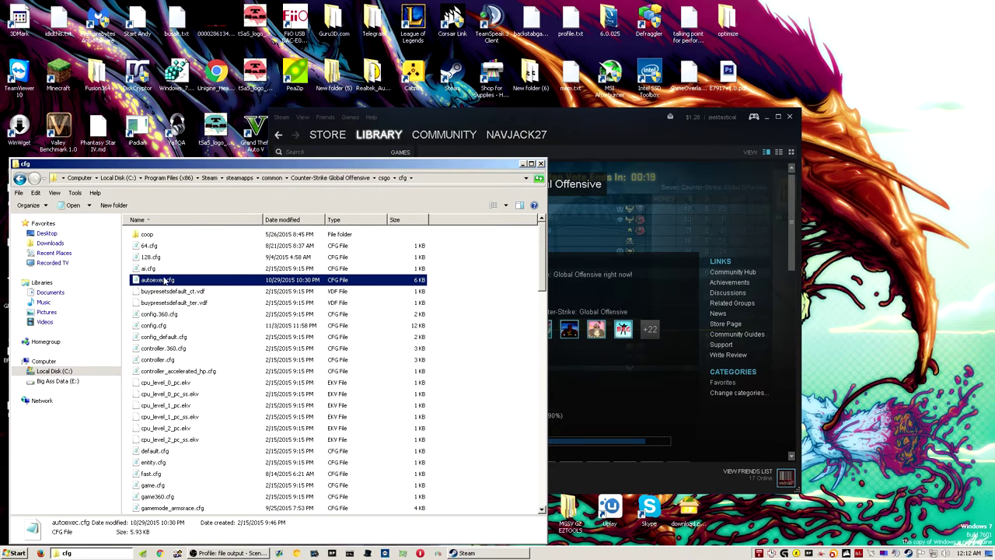
# Step: Open autoexec.cfg from the cfg folder in Notepad++ and maximize the editor window
pyautogui.doubleClick(157, 280)
pyautogui.click(673, 166)
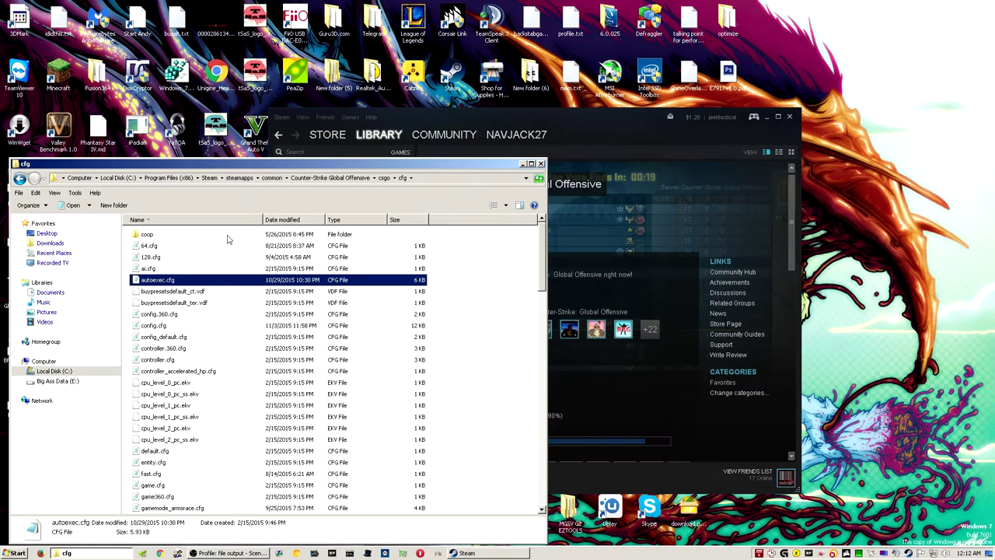
pyautogui.rightClick(169, 281)
pyautogui.click(241, 323)
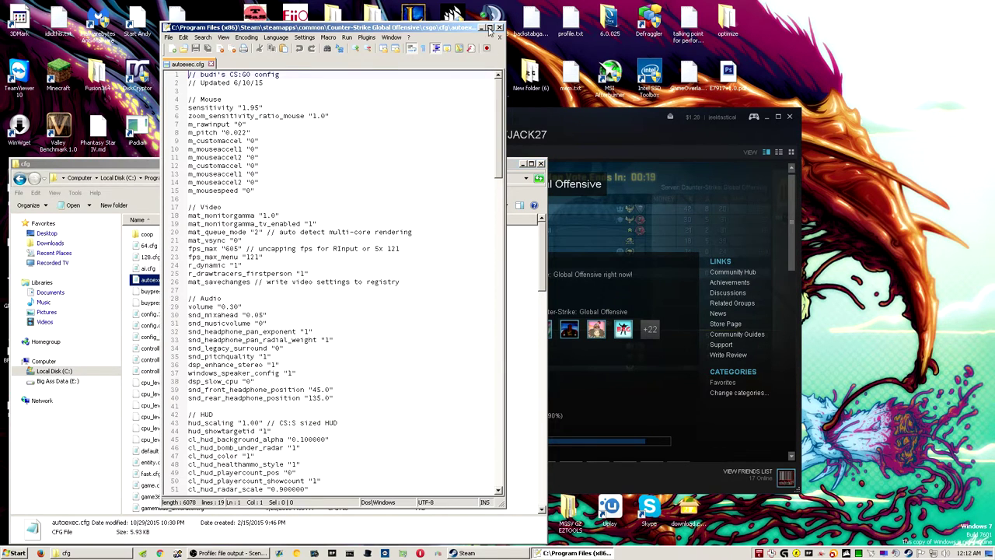
pyautogui.click(483, 9)
pyautogui.click(366, 259)
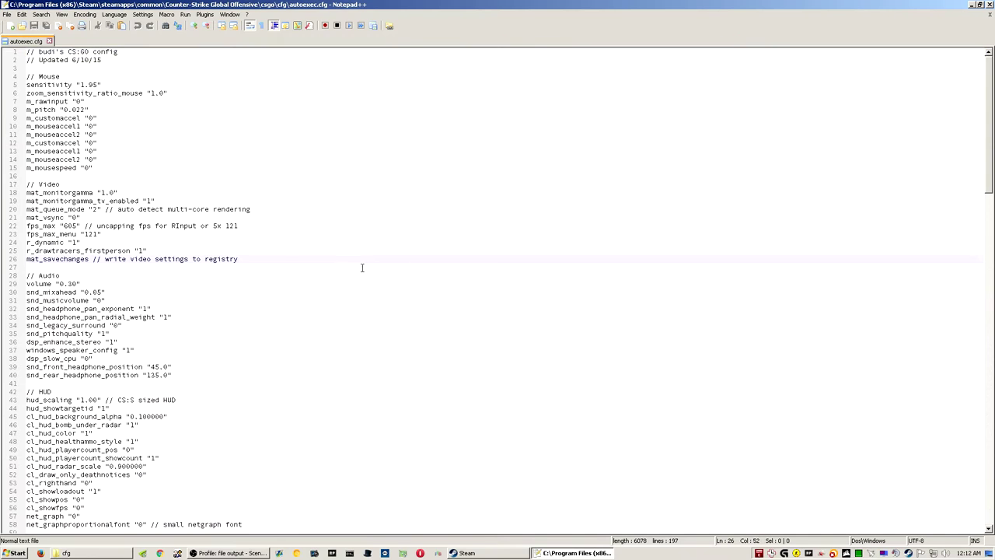
# Step: Examine the Mouse settings and the Video settings for dynamic lighting, first-person tracers and multi-core rendering in autoexec.cfg
pyautogui.click(154, 153)
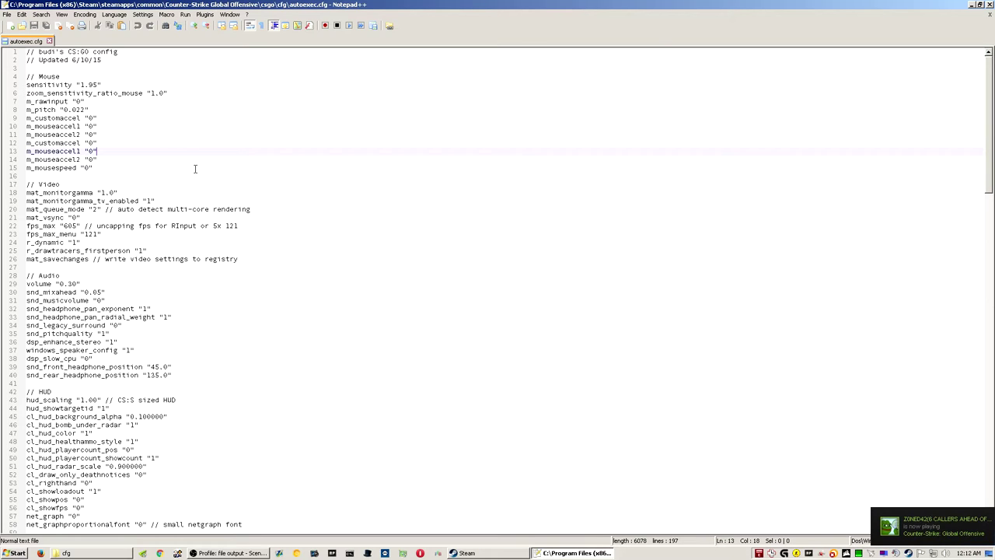
pyautogui.click(127, 119)
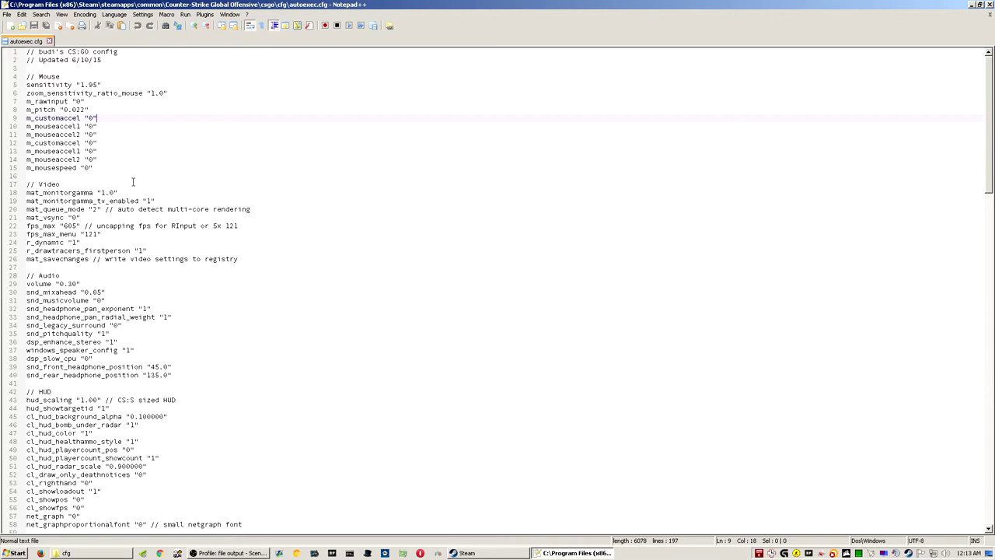
pyautogui.click(158, 245)
pyautogui.click(105, 250)
pyautogui.click(89, 241)
pyautogui.click(102, 250)
pyautogui.click(108, 209)
pyautogui.click(117, 220)
pyautogui.click(116, 209)
pyautogui.moveTo(253, 211); pyautogui.dragTo(28, 211)
pyautogui.click(120, 220)
# Step: Examine the fps_max and fps_max_menu frame rate limits in the Video section
pyautogui.scroll(-1, 121, 217)
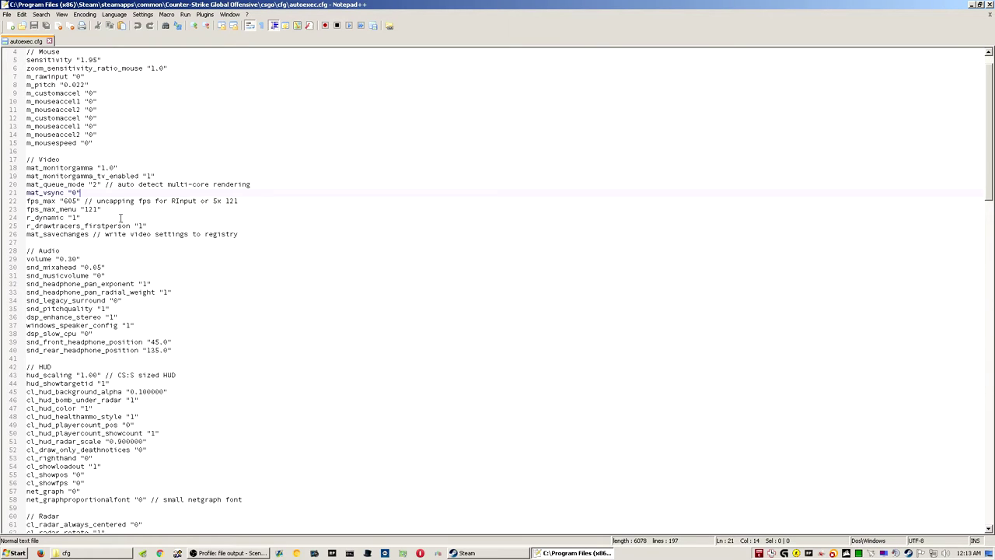
pyautogui.click(45, 200)
pyautogui.moveTo(241, 201); pyautogui.dragTo(23, 202)
pyautogui.click(68, 202)
pyautogui.click(204, 208)
pyautogui.scroll(-1, 169, 214)
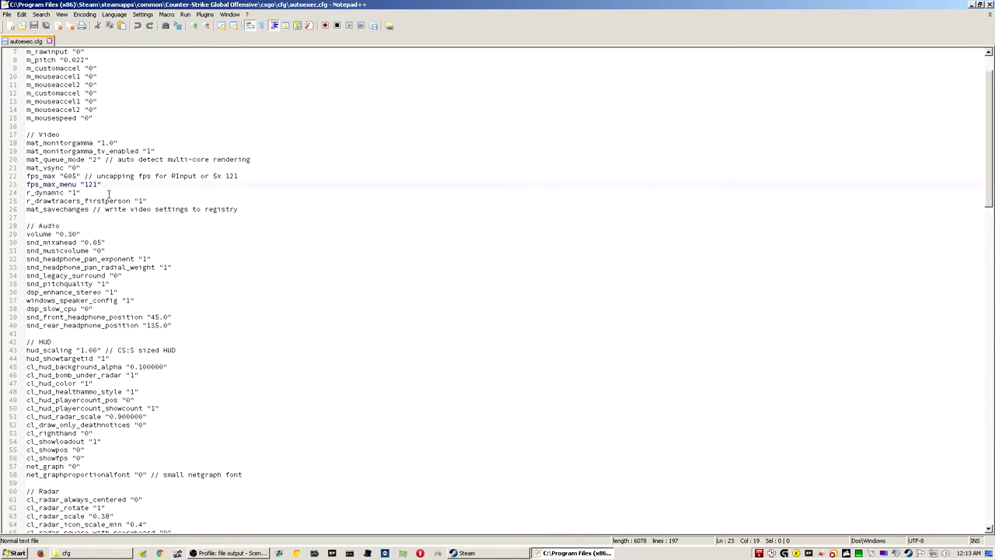
pyautogui.click(36, 186)
pyautogui.click(108, 185)
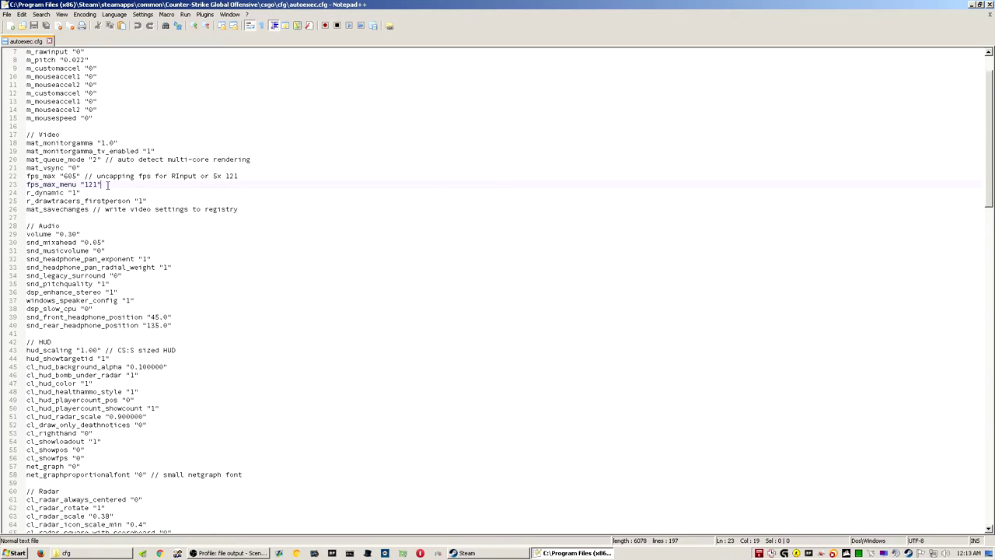
# Step: Examine the Audio section's volume, surround and speaker configuration settings
pyautogui.click(191, 235)
pyautogui.scroll(-3, 197, 243)
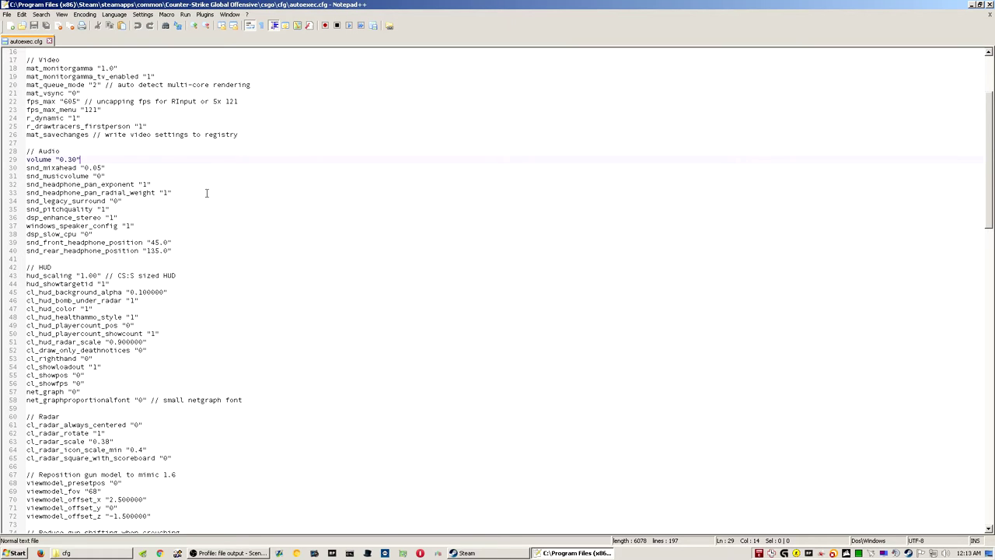
pyautogui.click(223, 214)
pyautogui.click(221, 244)
pyautogui.scroll(-3, 241, 221)
# Step: Highlight and examine the snd_front_headphone_position and snd_rear_headphone_position lines at the end of the Audio section
pyautogui.click(188, 175)
pyautogui.scroll(2, 200, 178)
pyautogui.hotkey('shift', 'Up')
pyautogui.hotkey('shift', 'Home')
pyautogui.click(185, 225)
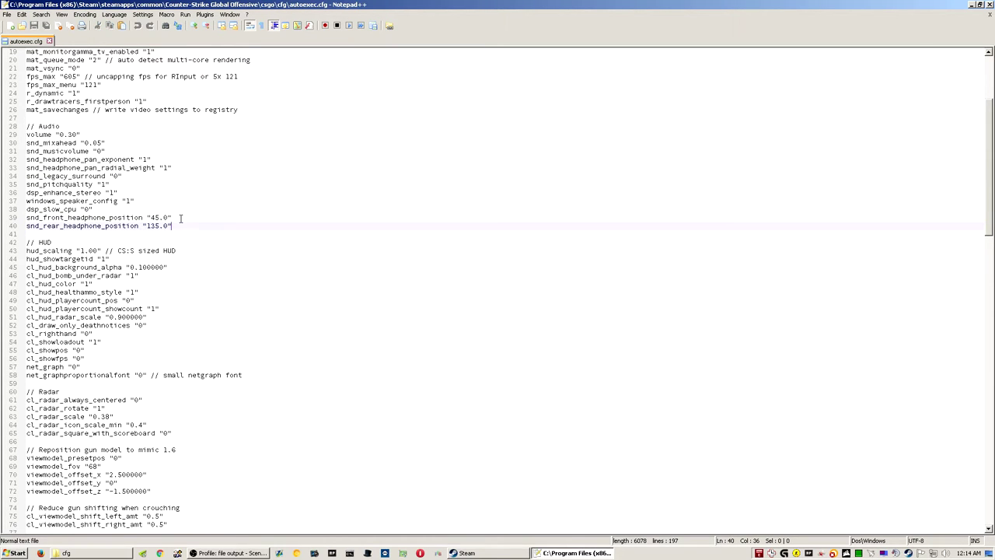
pyautogui.moveTo(179, 224); pyautogui.dragTo(2, 220)
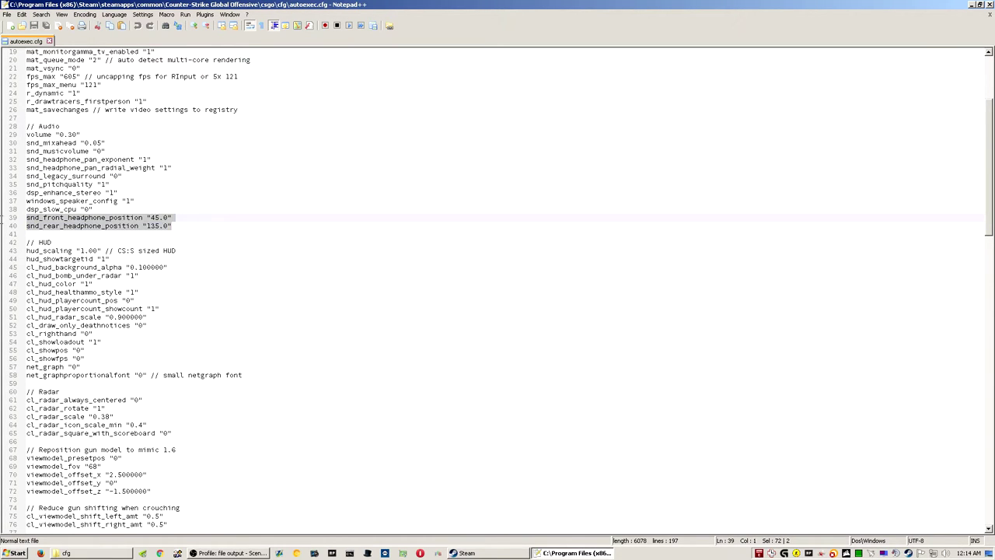
pyautogui.click(202, 239)
pyautogui.click(195, 225)
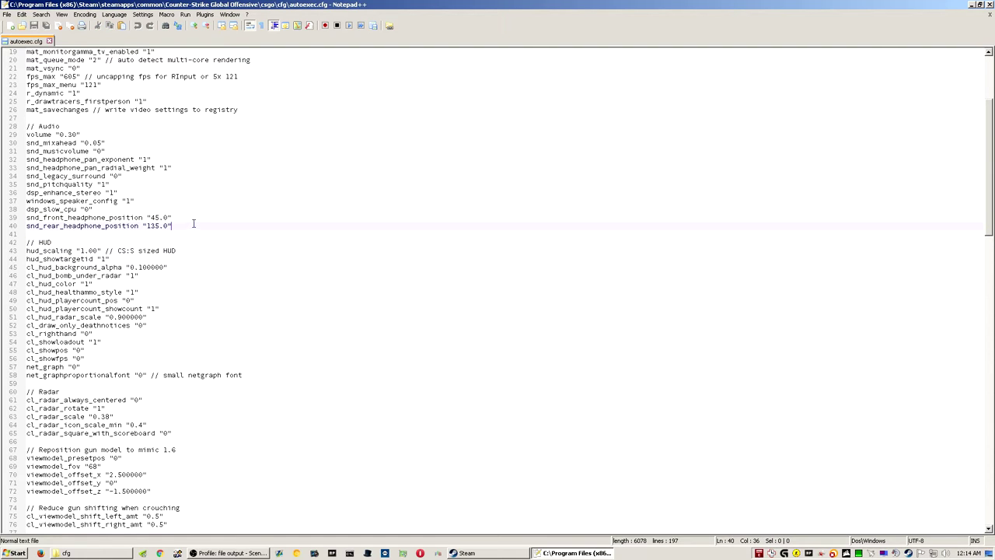
pyautogui.moveTo(180, 226); pyautogui.dragTo(3, 221)
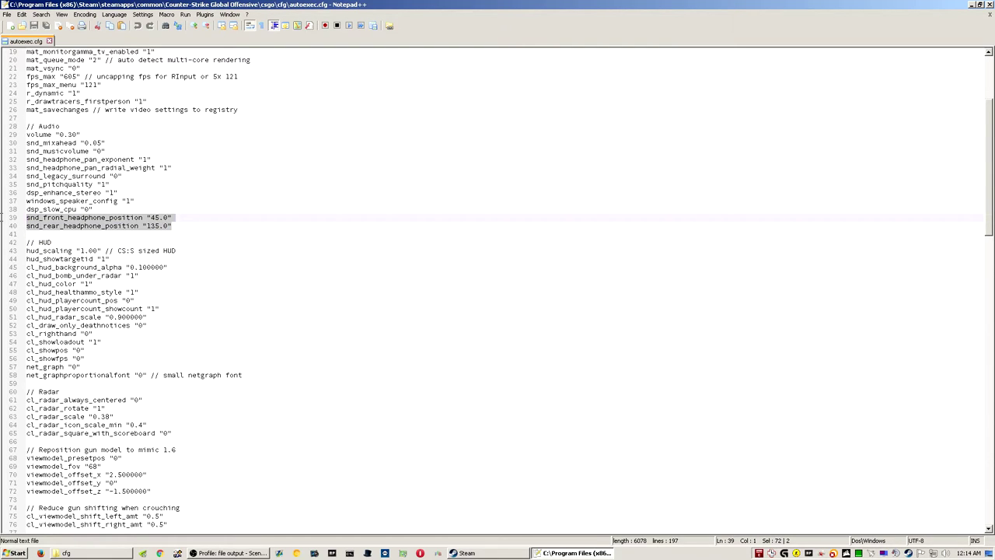
pyautogui.click(195, 226)
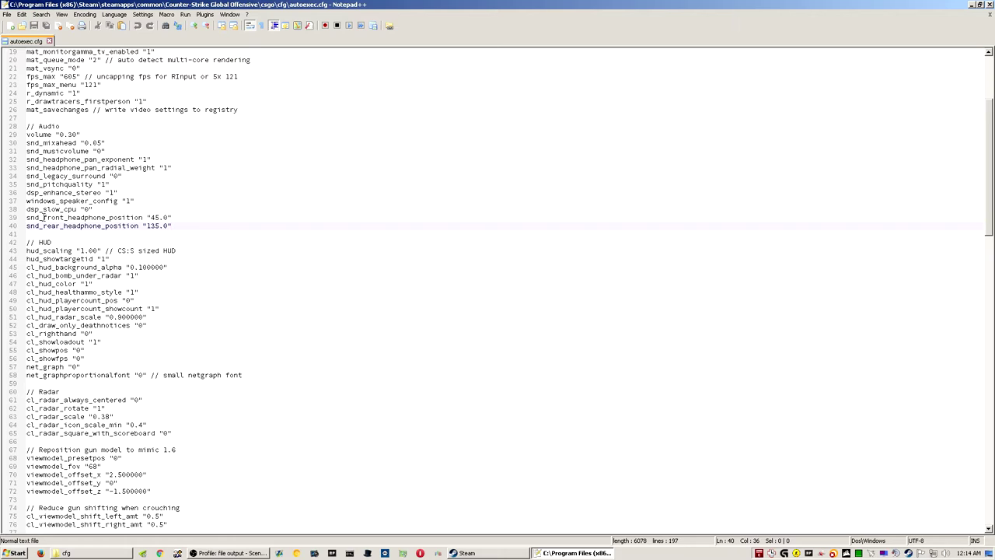
pyautogui.moveTo(42, 218); pyautogui.dragTo(67, 217)
pyautogui.click(201, 225)
# Step: Open Paint from the Accessories and enlarge the blank canvas to 400% for pencil drawing
pyautogui.press('super')
pyautogui.click(31, 539)
pyautogui.scroll(-3, 56, 388)
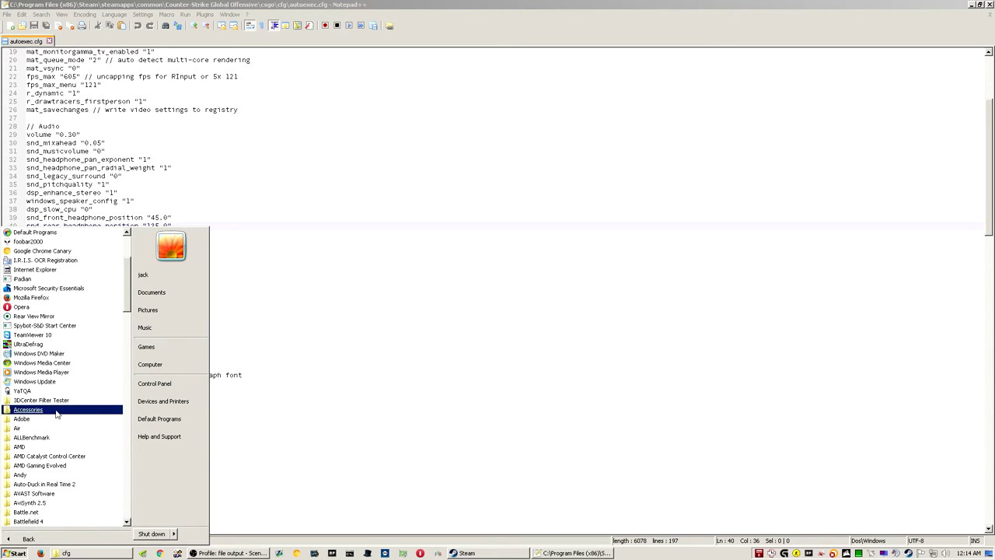
pyautogui.click(56, 410)
pyautogui.click(87, 427)
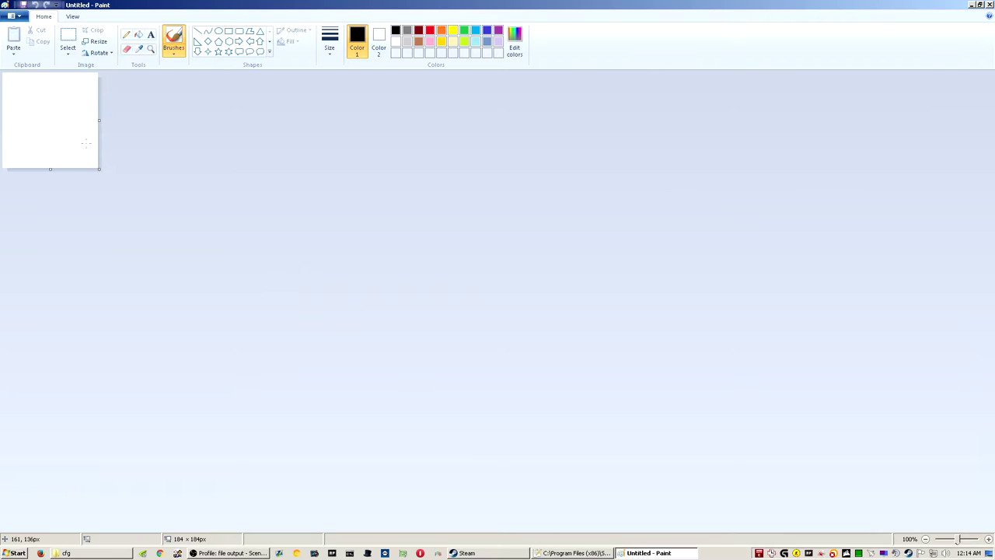
pyautogui.click(76, 18)
pyautogui.click(13, 36)
pyautogui.click(13, 37)
pyautogui.click(13, 36)
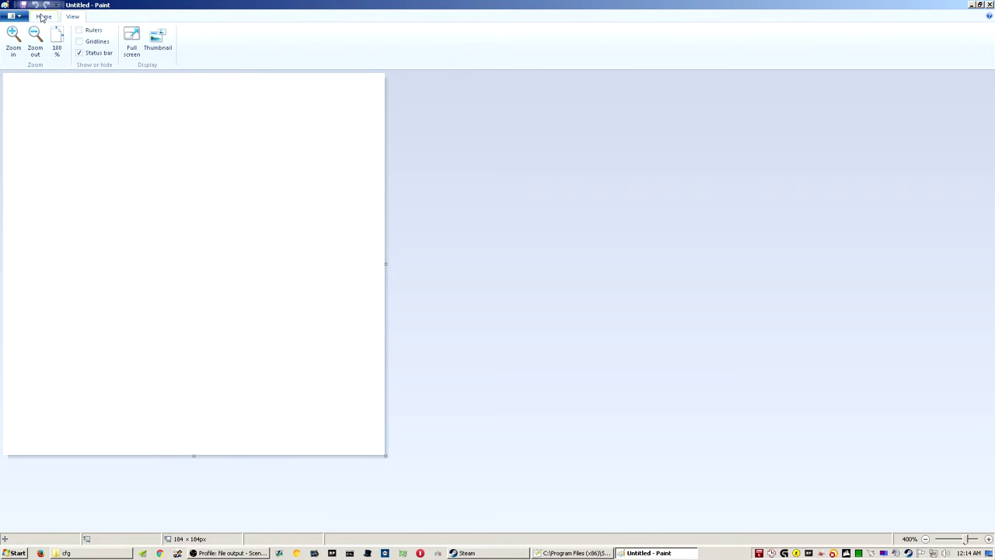
pyautogui.click(44, 17)
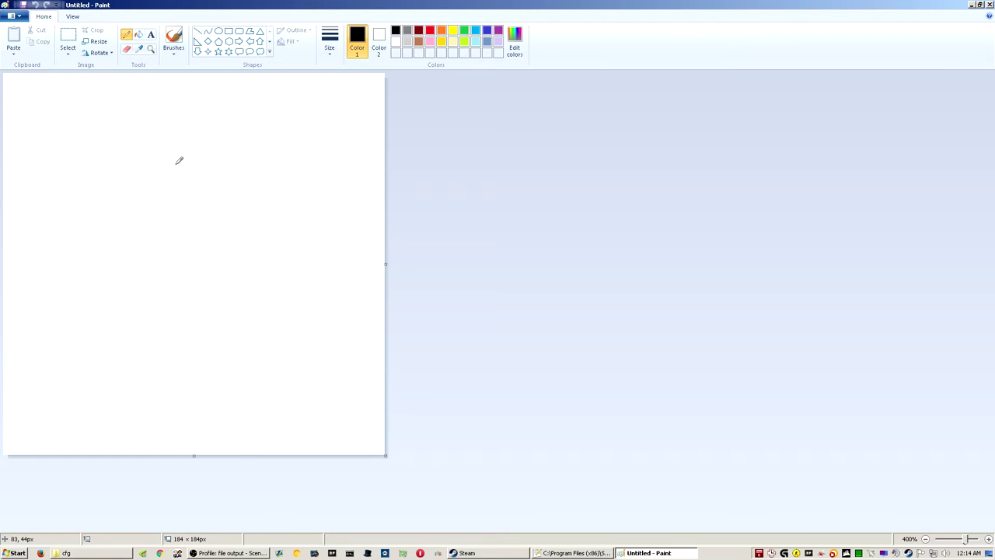
# Step: Sketch a large circle with a small centre cross and a headphone cup on each side, then clear the canvas and return to the pencil
pyautogui.moveTo(204, 113)
pyautogui.mouseDown()
pyautogui.moveTo(113, 142)
pyautogui.moveTo(337, 324)
pyautogui.moveTo(214, 103)
pyautogui.moveTo(171, 105)
pyautogui.mouseUp()
pyautogui.moveTo(199, 217)
pyautogui.mouseDown()
pyautogui.moveTo(194, 261)
pyautogui.moveTo(223, 243)
pyautogui.mouseUp()
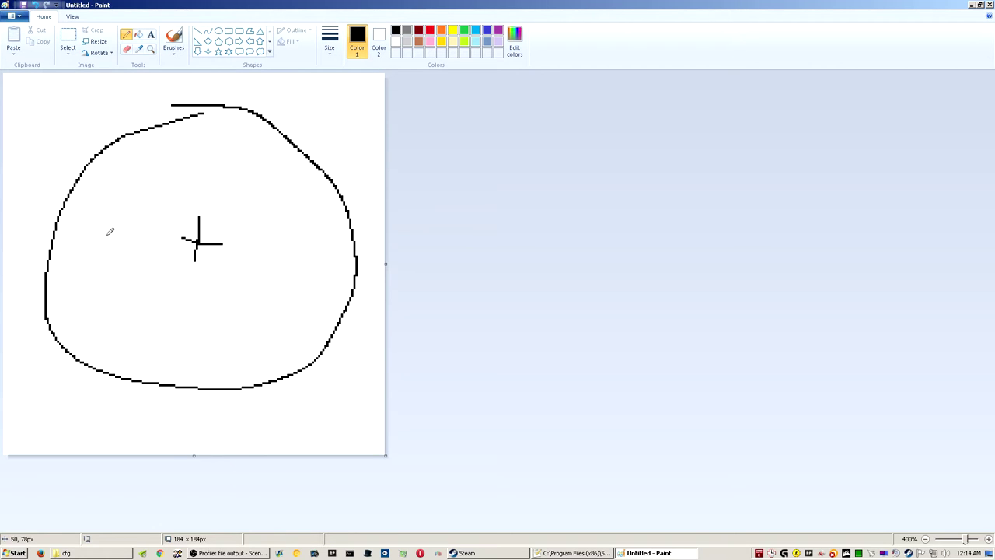
pyautogui.moveTo(101, 229)
pyautogui.mouseDown()
pyautogui.moveTo(101, 258)
pyautogui.moveTo(119, 250)
pyautogui.moveTo(118, 285)
pyautogui.moveTo(158, 219)
pyautogui.moveTo(129, 213)
pyautogui.moveTo(103, 230)
pyautogui.mouseUp()
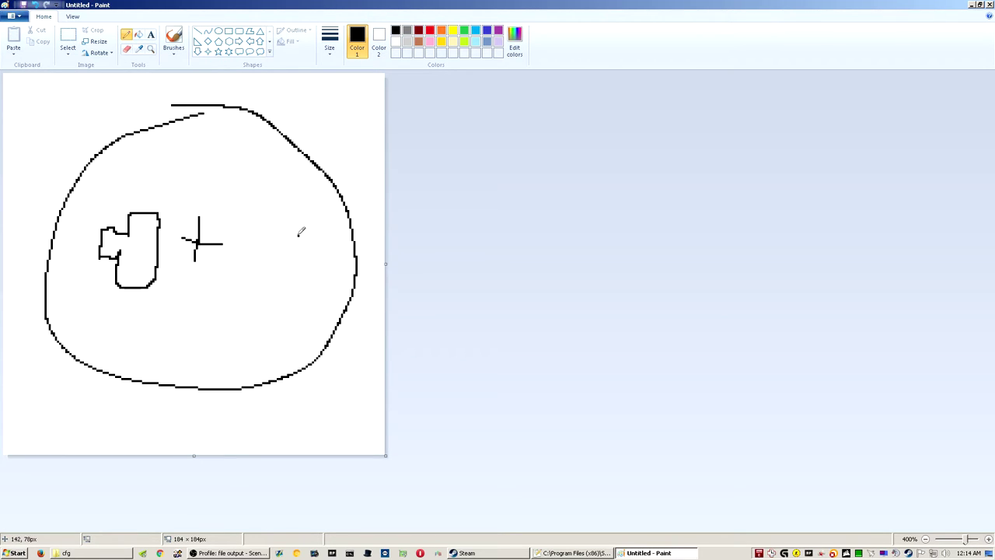
pyautogui.moveTo(299, 235)
pyautogui.mouseDown()
pyautogui.moveTo(272, 234)
pyautogui.moveTo(233, 212)
pyautogui.moveTo(276, 279)
pyautogui.moveTo(296, 255)
pyautogui.mouseUp()
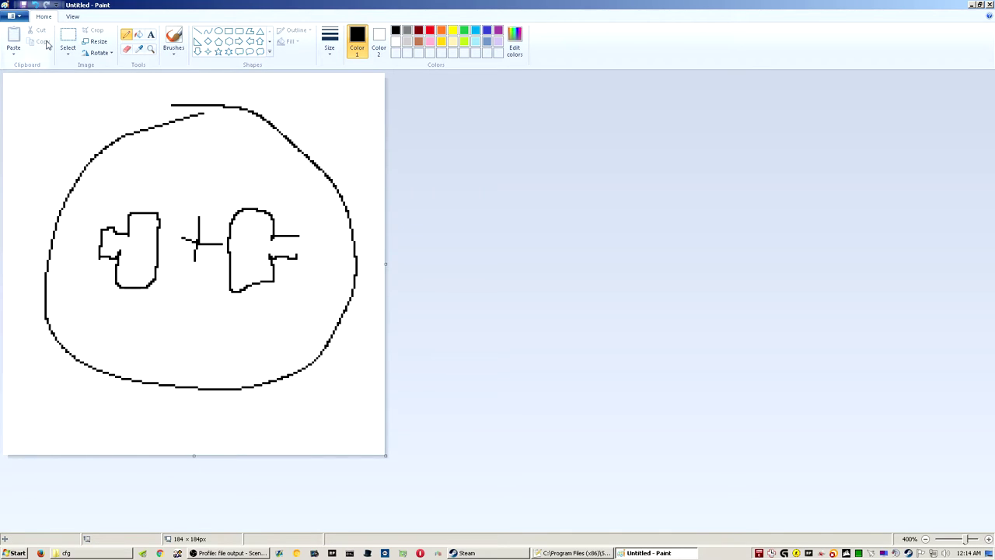
pyautogui.hotkey('ctrl', 'a')
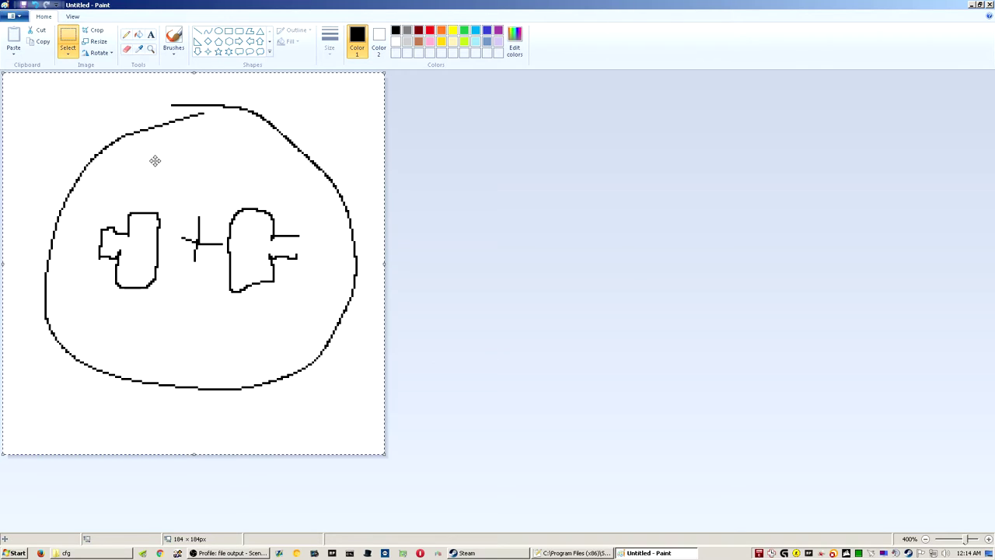
pyautogui.press('Delete')
pyautogui.click(126, 34)
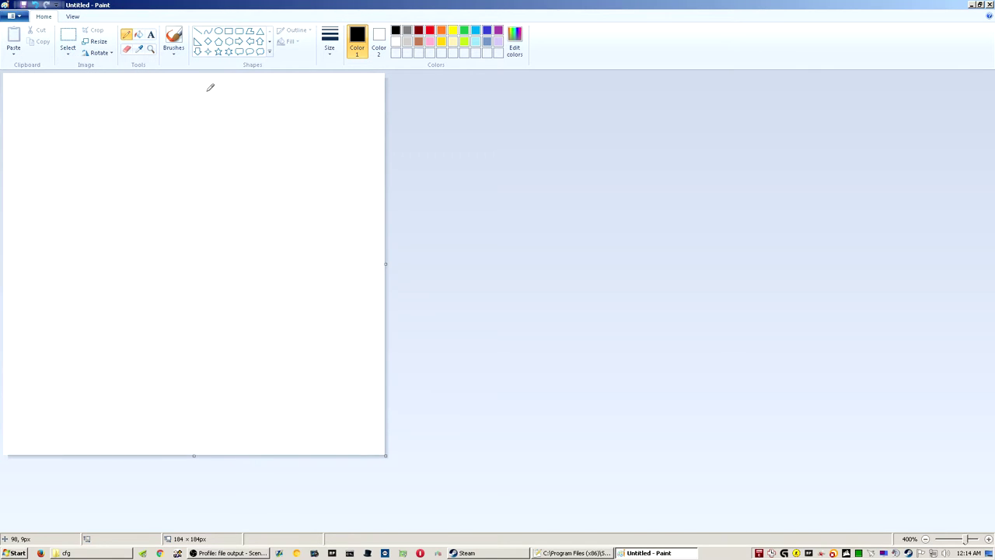
# Step: Sketch a large circle with a centre cross and four surrounding crosses, circle the upper-left one, and close Paint without saving
pyautogui.moveTo(168, 96)
pyautogui.mouseDown()
pyautogui.moveTo(60, 223)
pyautogui.moveTo(330, 275)
pyautogui.moveTo(195, 98)
pyautogui.moveTo(157, 94)
pyautogui.mouseUp()
pyautogui.moveTo(135, 133)
pyautogui.mouseDown()
pyautogui.moveTo(144, 162)
pyautogui.moveTo(155, 145)
pyautogui.mouseUp()
pyautogui.moveTo(241, 142); pyautogui.dragTo(262, 173)
pyautogui.moveTo(231, 163); pyautogui.dragTo(255, 149)
pyautogui.moveTo(111, 268)
pyautogui.mouseDown()
pyautogui.moveTo(139, 300)
pyautogui.moveTo(143, 272)
pyautogui.mouseUp()
pyautogui.moveTo(228, 273); pyautogui.dragTo(263, 315)
pyautogui.moveTo(215, 308); pyautogui.dragTo(272, 280)
pyautogui.moveTo(184, 206)
pyautogui.mouseDown()
pyautogui.moveTo(179, 239)
pyautogui.moveTo(214, 228)
pyautogui.mouseUp()
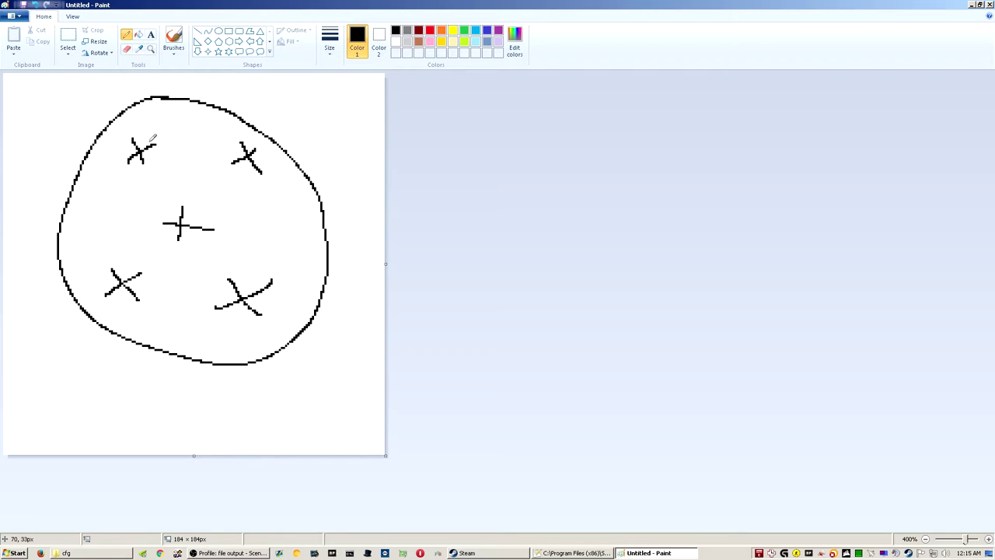
pyautogui.moveTo(140, 130)
pyautogui.mouseDown()
pyautogui.moveTo(134, 182)
pyautogui.moveTo(137, 125)
pyautogui.mouseUp()
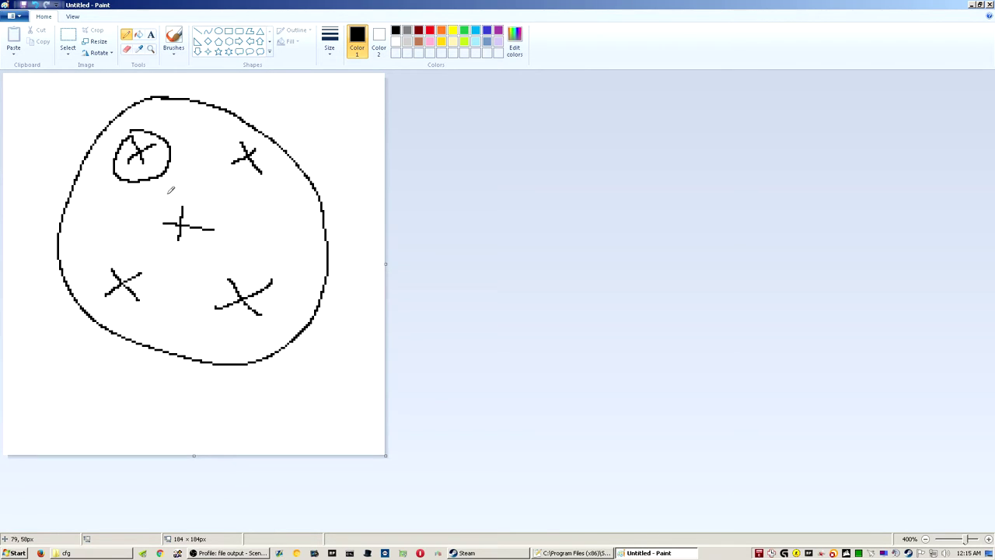
pyautogui.click(238, 132)
pyautogui.hotkey('alt', 'F4')
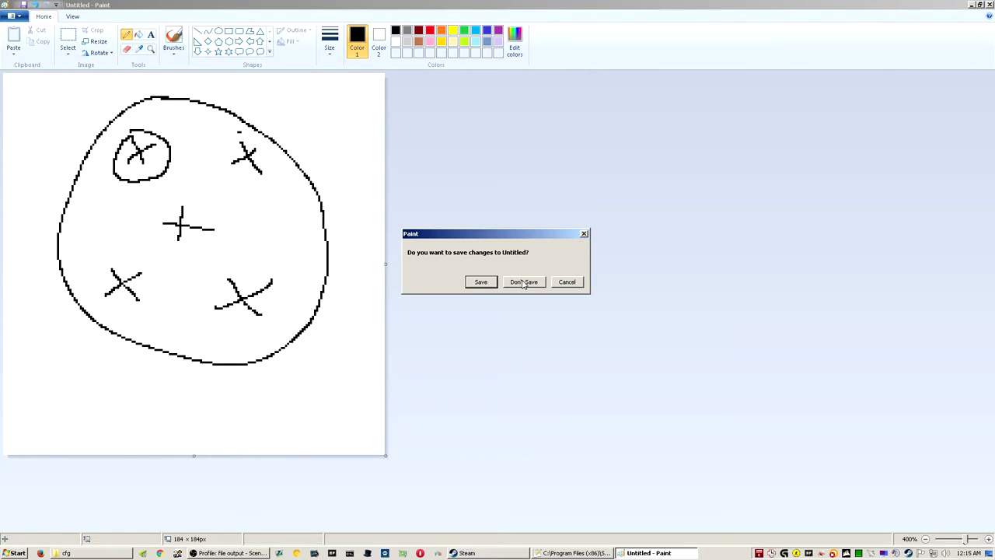
pyautogui.click(523, 282)
# Step: Examine the HUD section of autoexec.cfg, including scaling, background alpha, colour, health and ammo style and radar scale
pyautogui.click(213, 249)
pyautogui.click(215, 267)
pyautogui.click(221, 258)
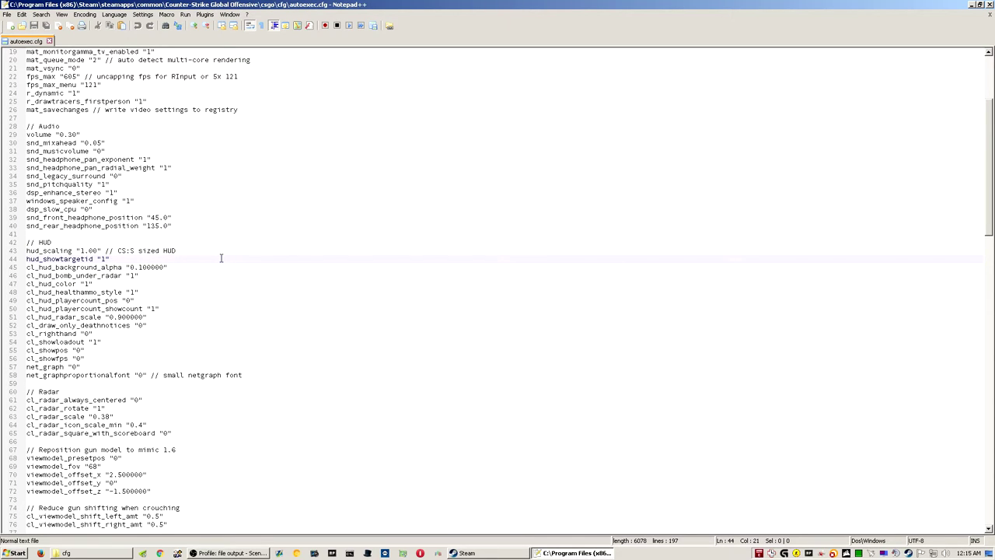
pyautogui.click(202, 266)
pyautogui.click(185, 274)
pyautogui.click(174, 285)
pyautogui.click(167, 315)
pyautogui.click(174, 226)
pyautogui.click(177, 290)
pyautogui.scroll(-3, 188, 317)
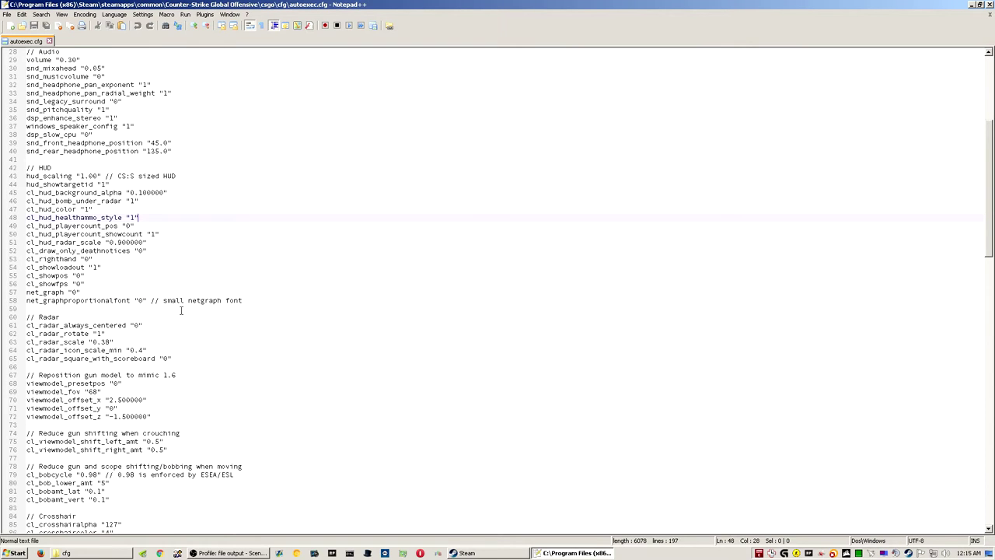
# Step: Skim the rest of autoexec.cfg from the HUD options through the radar, viewmodel, crosshair and miscellaneous settings to the key binds
pyautogui.click(112, 280)
pyautogui.scroll(-5, 193, 317)
pyautogui.scroll(-9, 188, 247)
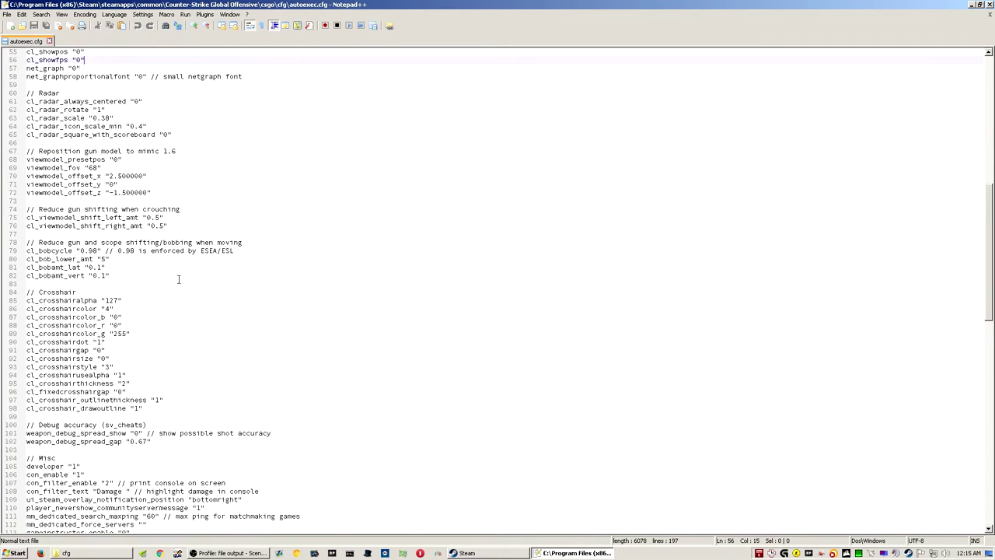
pyautogui.scroll(-5, 197, 276)
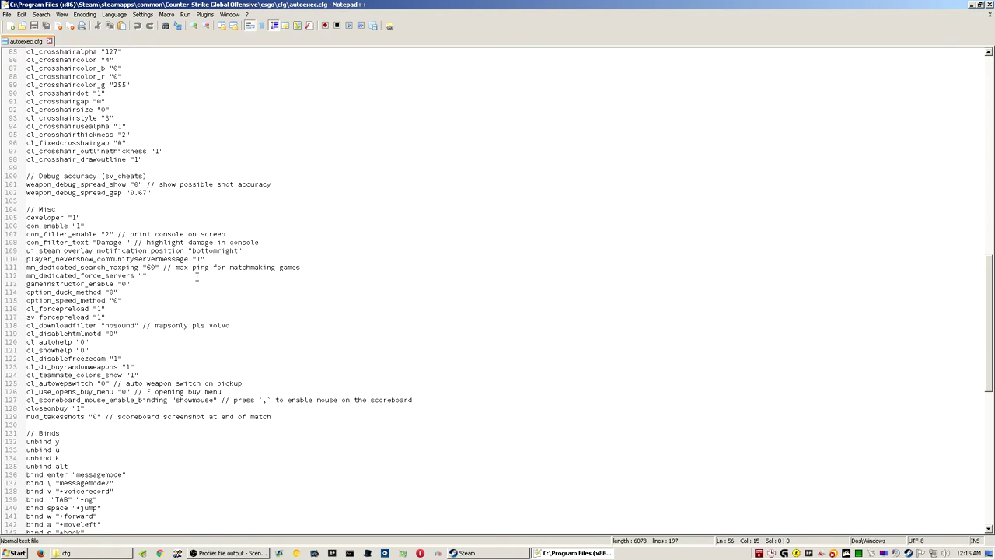
pyautogui.scroll(-17, 197, 276)
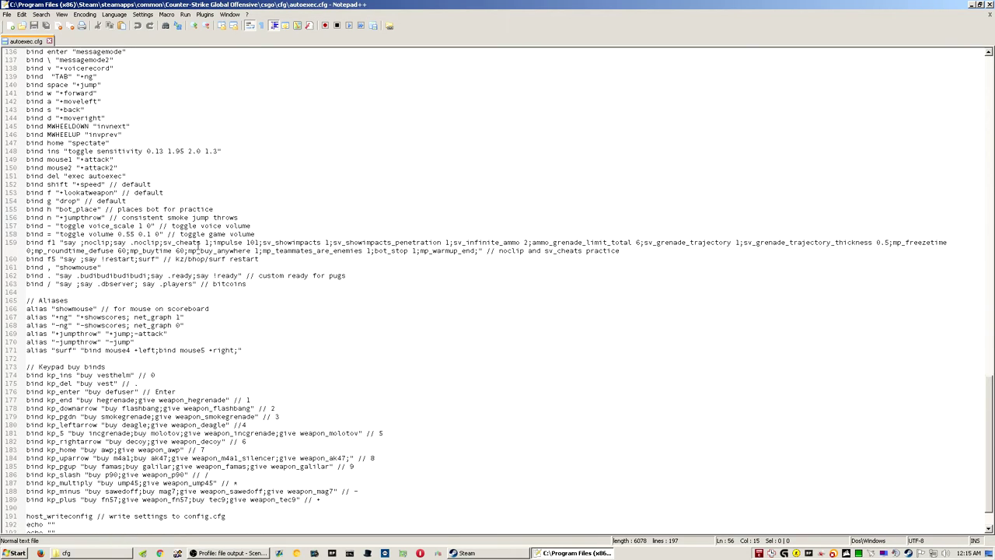
# Step: Examine the binds that toggle voice volume and game volume, and the remaining aliases and keypad buy binds
pyautogui.moveTo(268, 237); pyautogui.dragTo(6, 225)
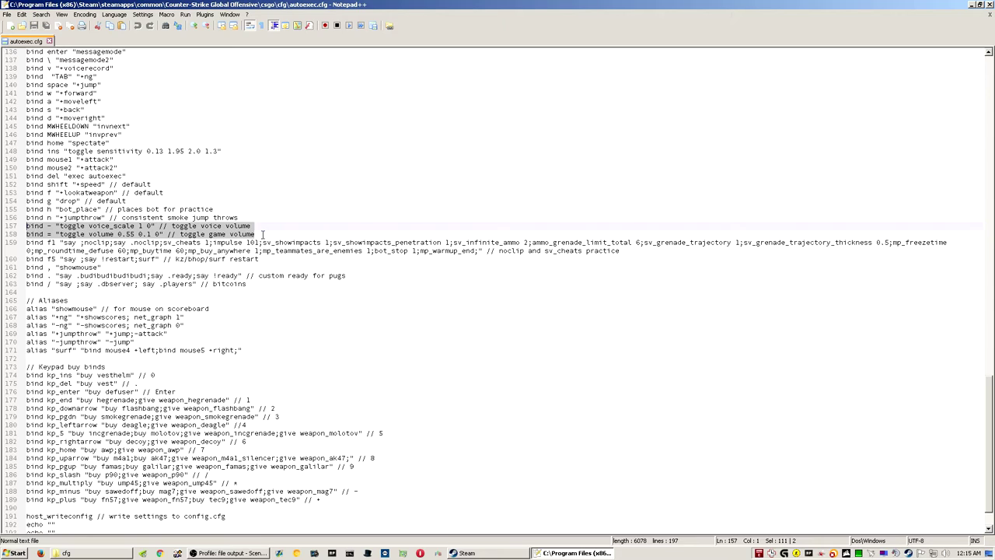
pyautogui.click(268, 233)
pyautogui.moveTo(257, 233); pyautogui.dragTo(6, 232)
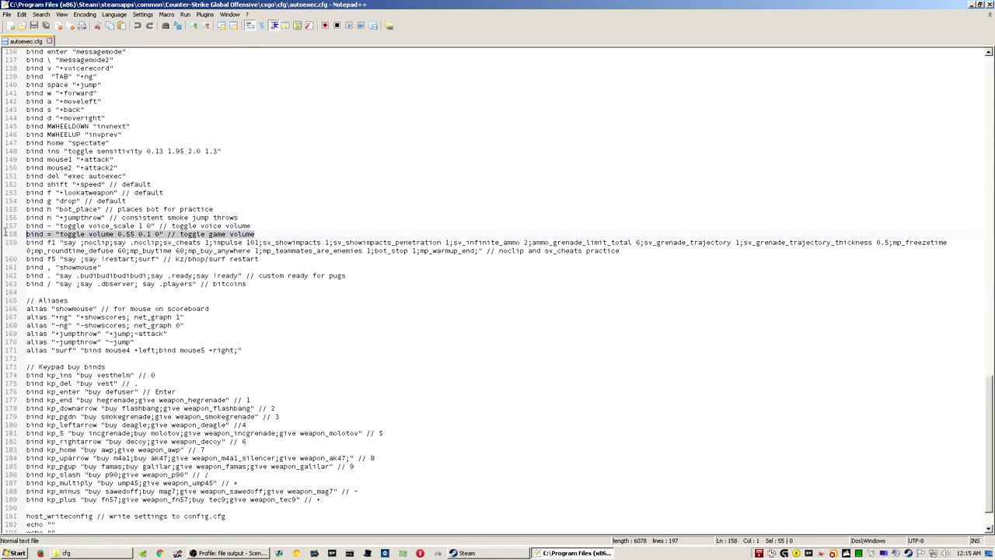
pyautogui.click(202, 259)
pyautogui.scroll(-2, 282, 284)
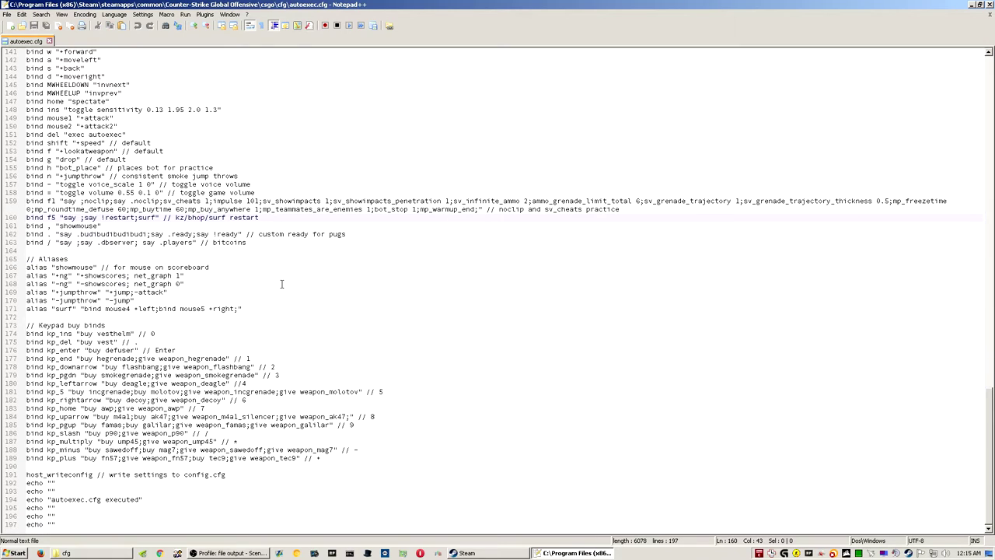
# Step: Return to the start of autoexec.cfg and close the text editor
pyautogui.scroll(6, 326, 295)
pyautogui.scroll(6, 351, 294)
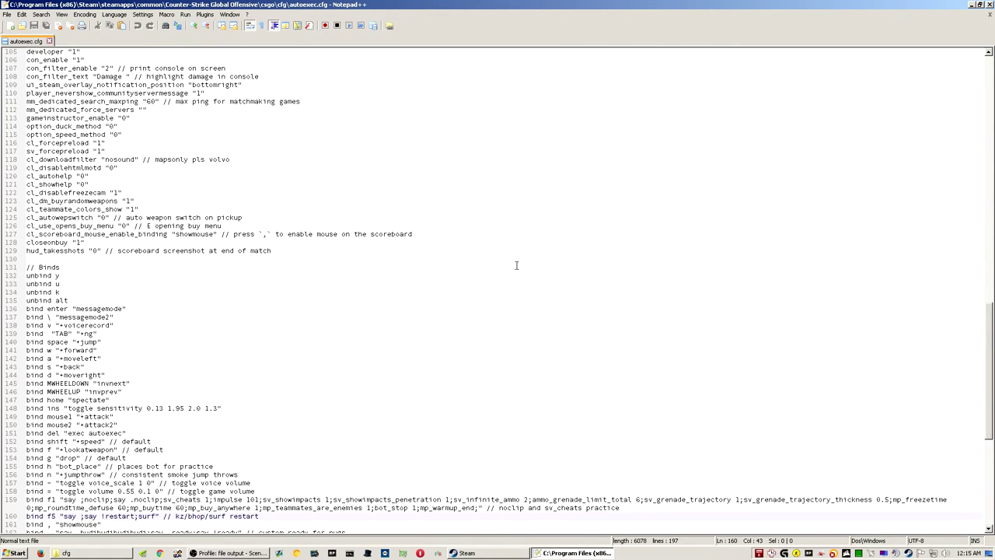
pyautogui.scroll(20, 466, 222)
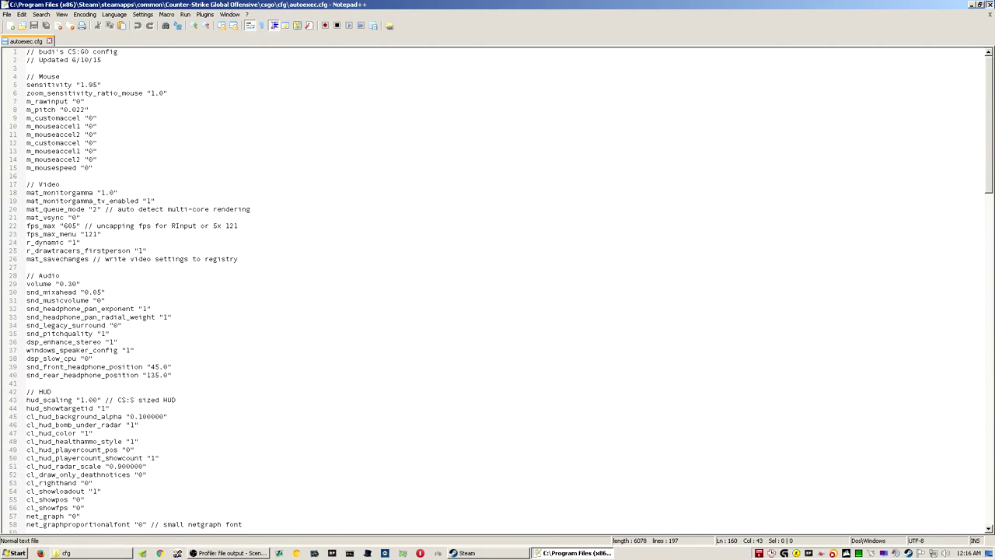
pyautogui.click(990, 5)
# Step: Locate and select video.txt in the cfg folder
pyautogui.click(163, 337)
pyautogui.scroll(-20, 159, 336)
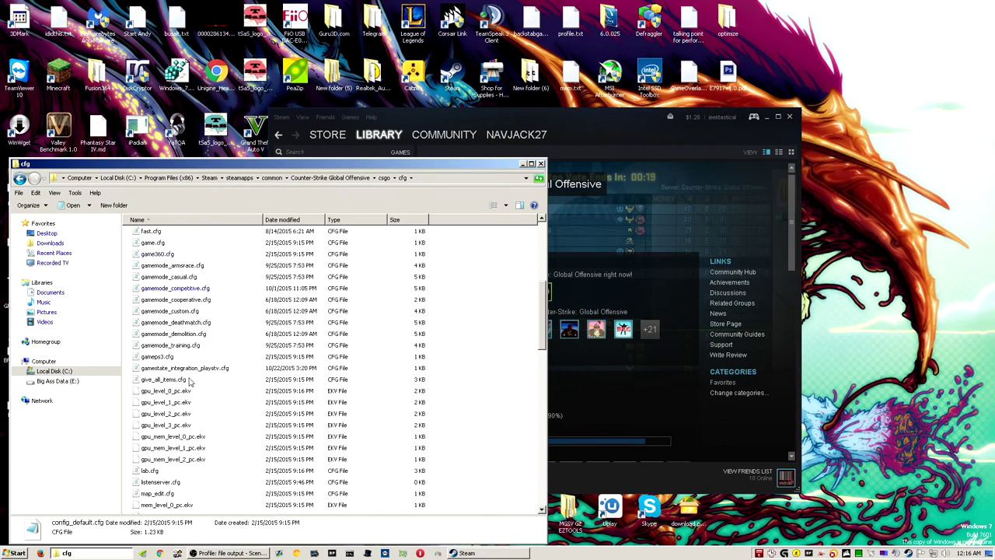
pyautogui.scroll(-4, 176, 382)
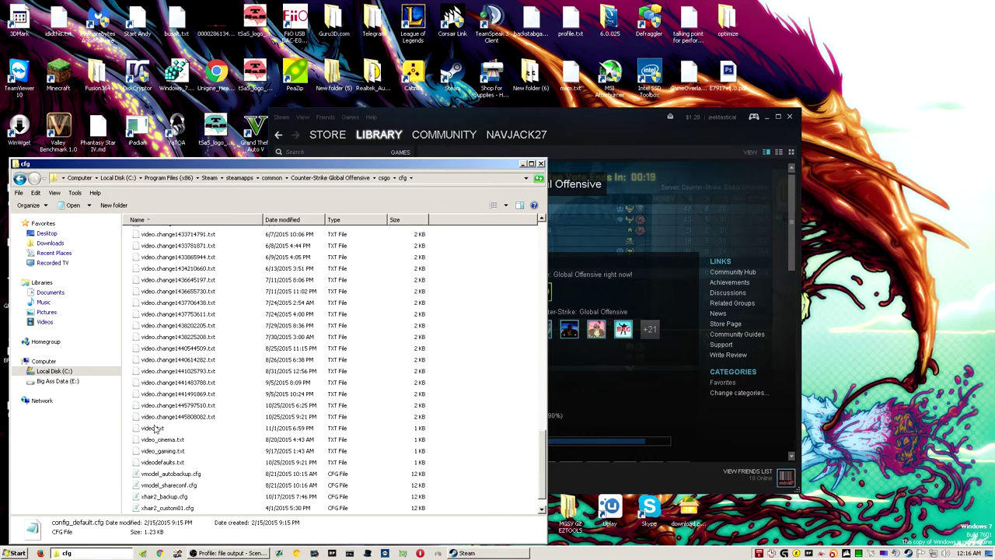
pyautogui.click(156, 429)
# Step: Switch to RadeonPro to review the visual settings of the csgo.exe profile, and close its window
pyautogui.click(809, 554)
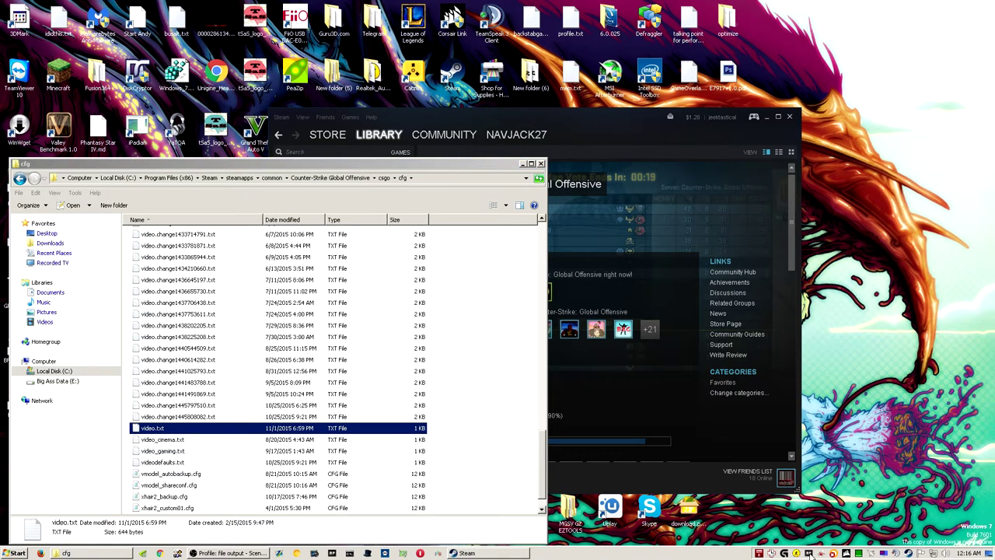
pyautogui.click(814, 553)
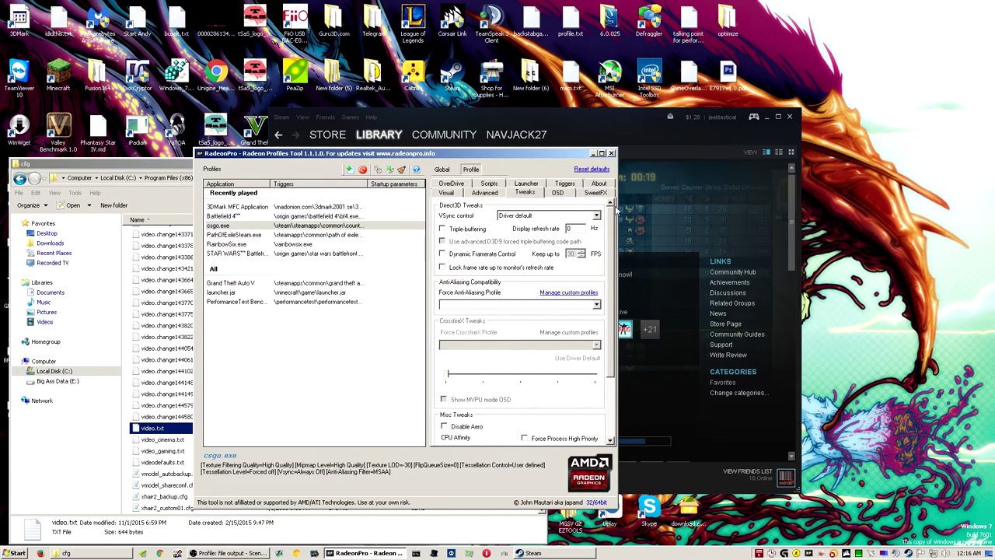
pyautogui.click(454, 192)
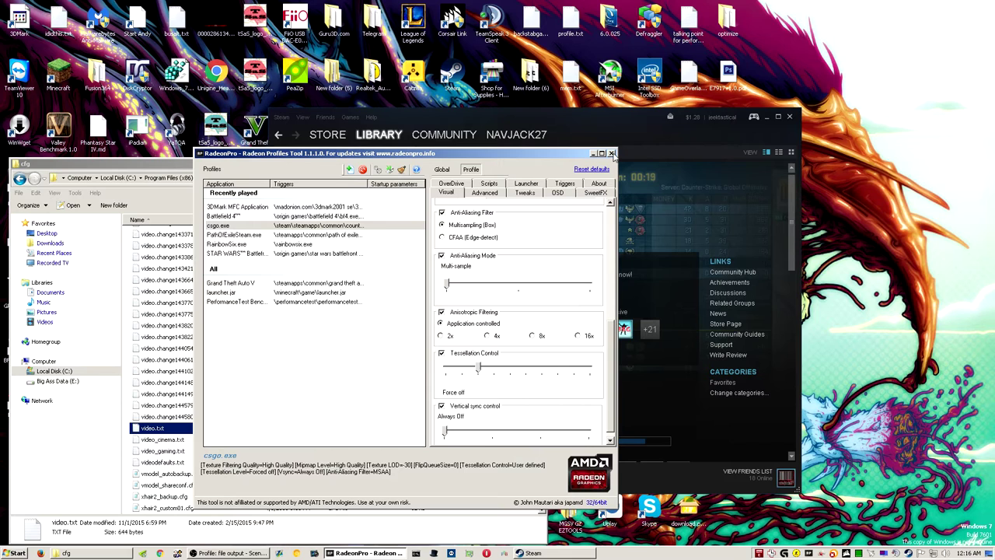
pyautogui.click(612, 153)
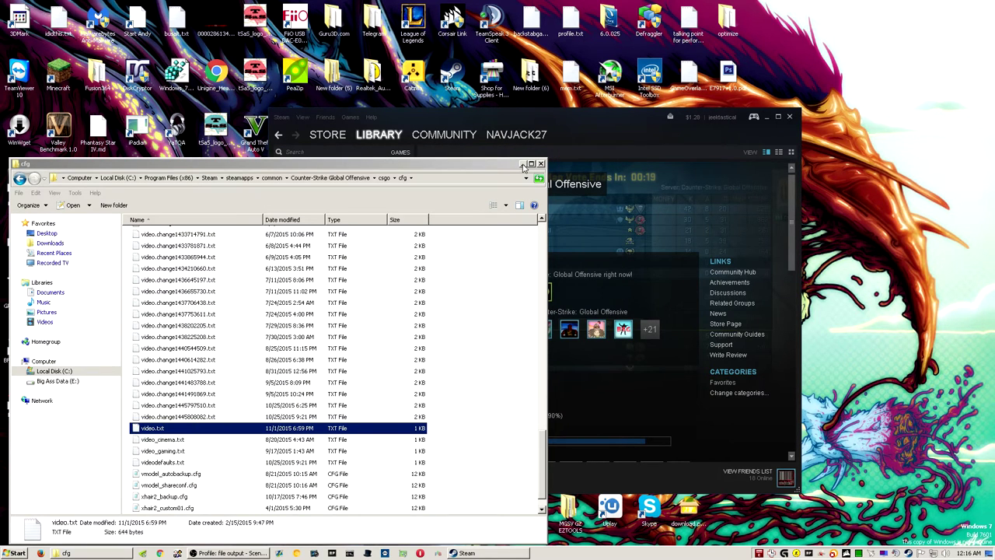
pyautogui.click(471, 288)
pyautogui.scroll(20, 477, 349)
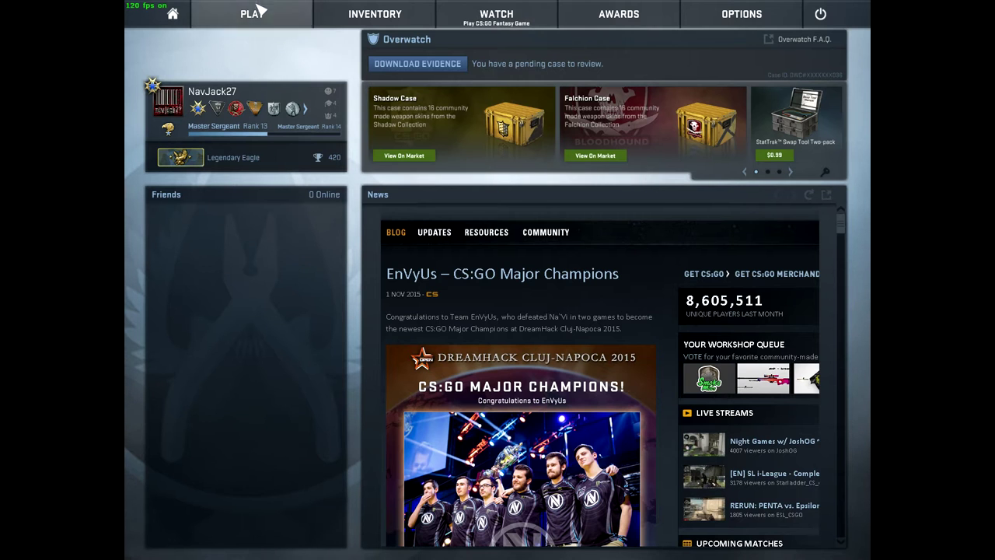
pyautogui.click(262, 16)
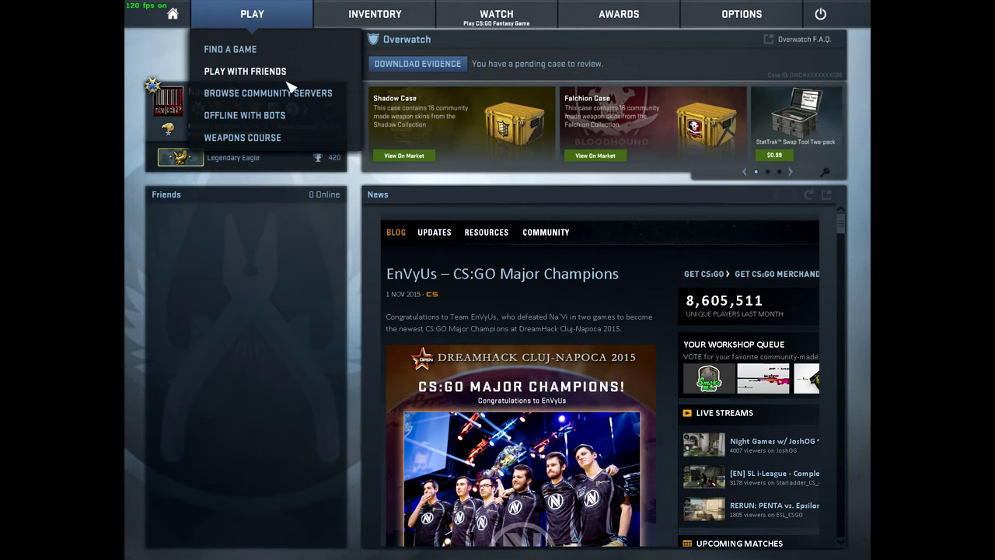
pyautogui.click(262, 70)
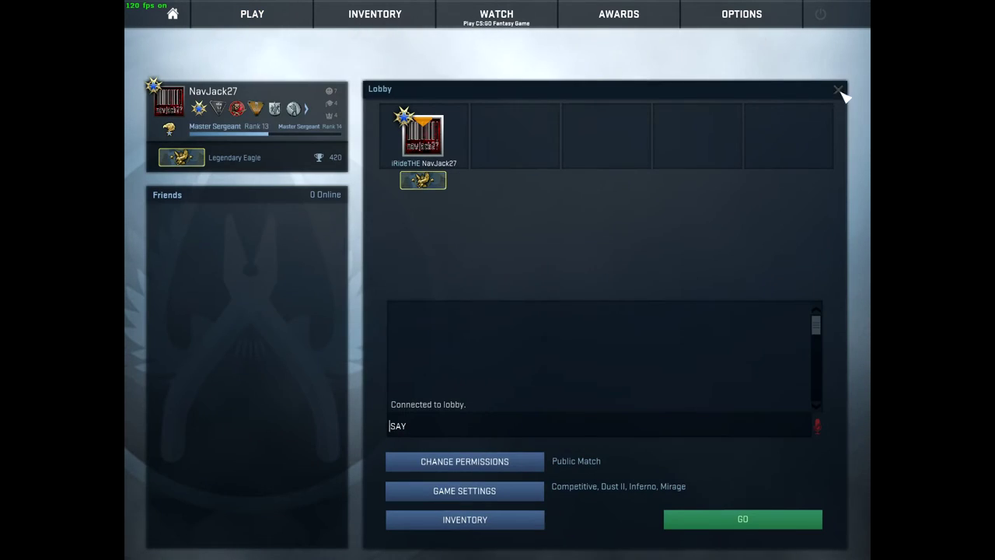
pyautogui.click(838, 90)
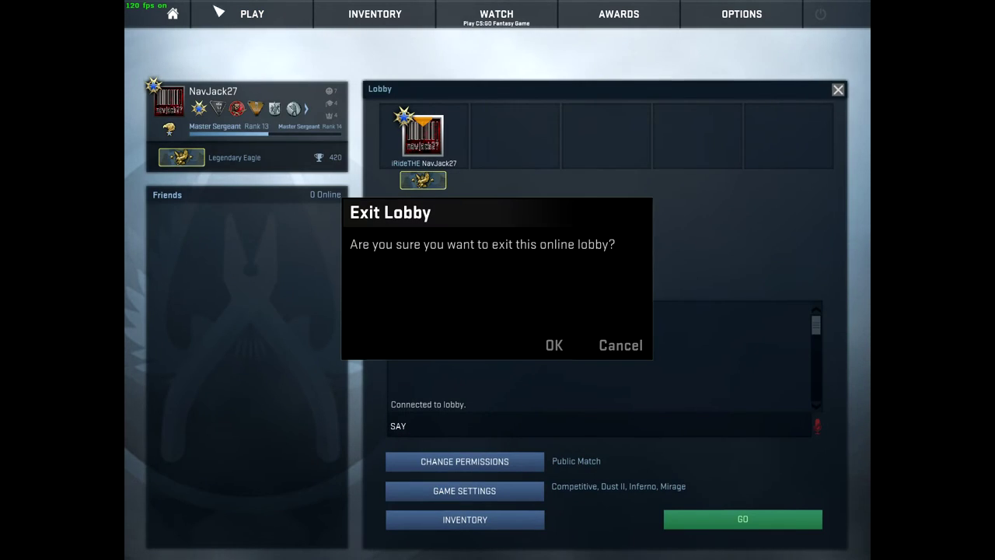
pyautogui.click(556, 346)
# Step: Find a Casual game in the Active Duty Group and continue into the Cobblestone match
pyautogui.moveTo(233, 17)
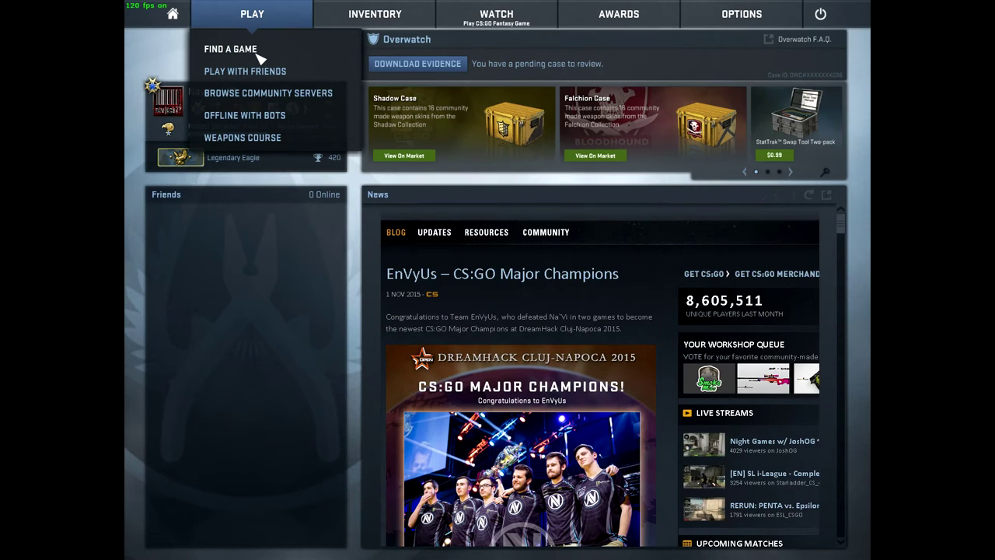
pyautogui.click(255, 54)
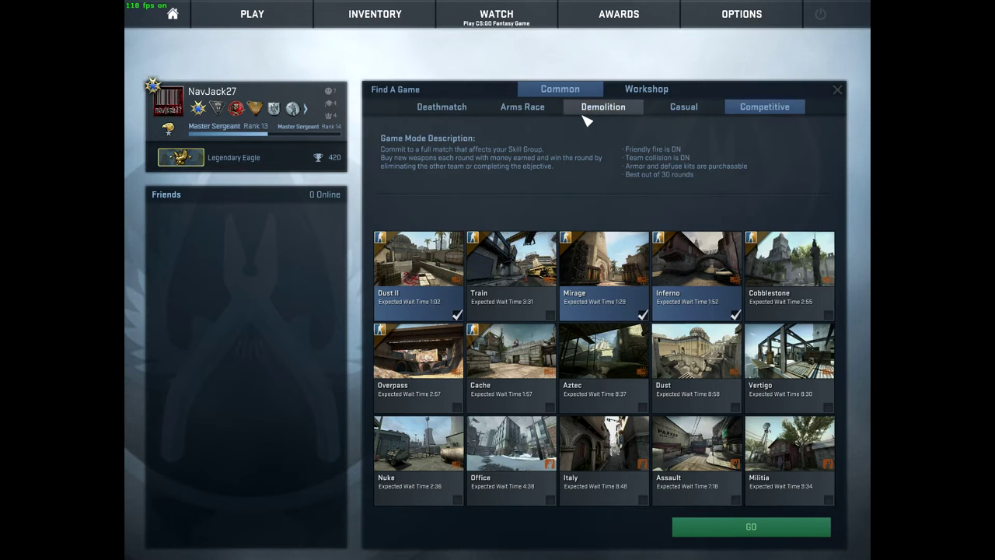
pyautogui.click(687, 109)
pyautogui.click(403, 288)
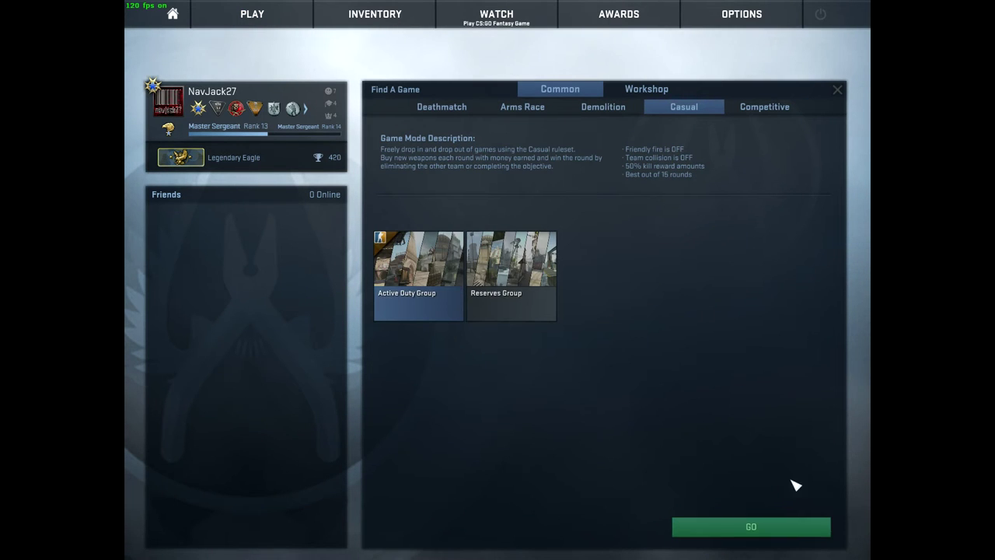
pyautogui.click(751, 526)
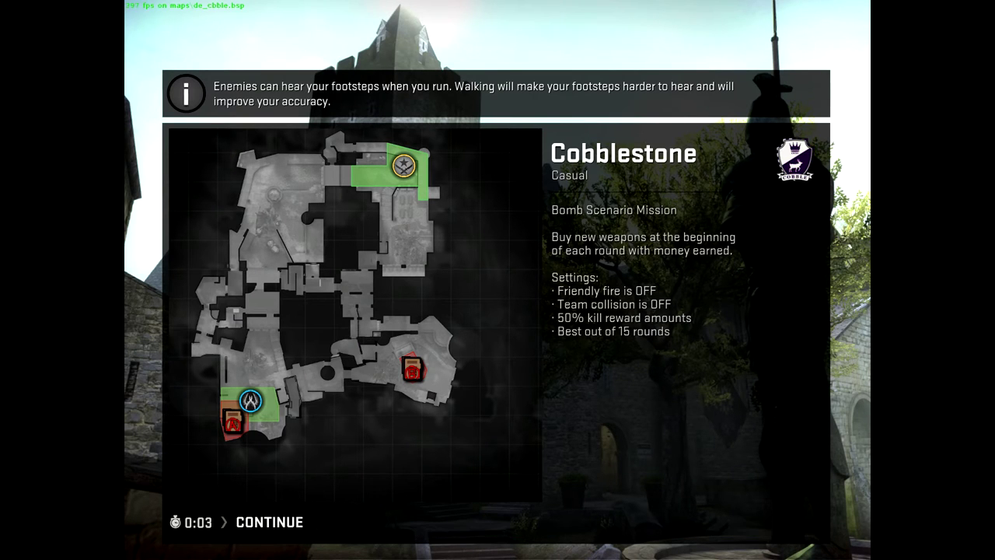
pyautogui.click(269, 528)
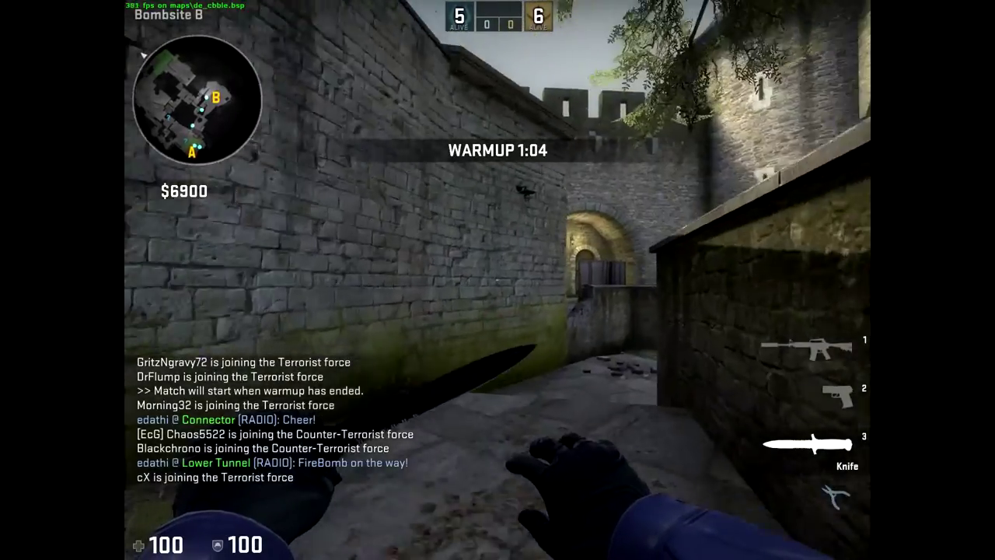
# Step: Switch to the M4A1-S and advance from Bombsite B through T Main into the Tunnels
pyautogui.scroll(2, 498, 280)
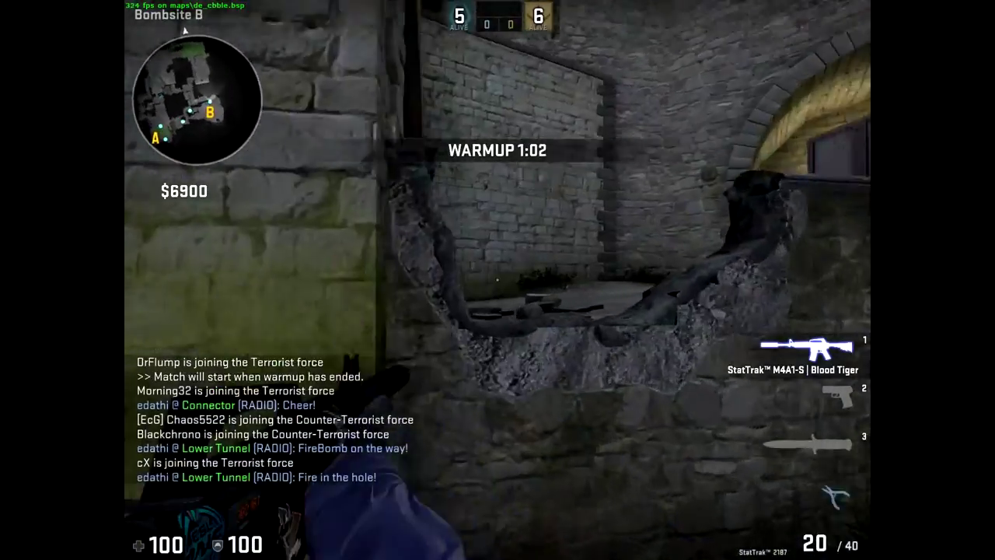
pyautogui.press('w')
pyautogui.press('w')
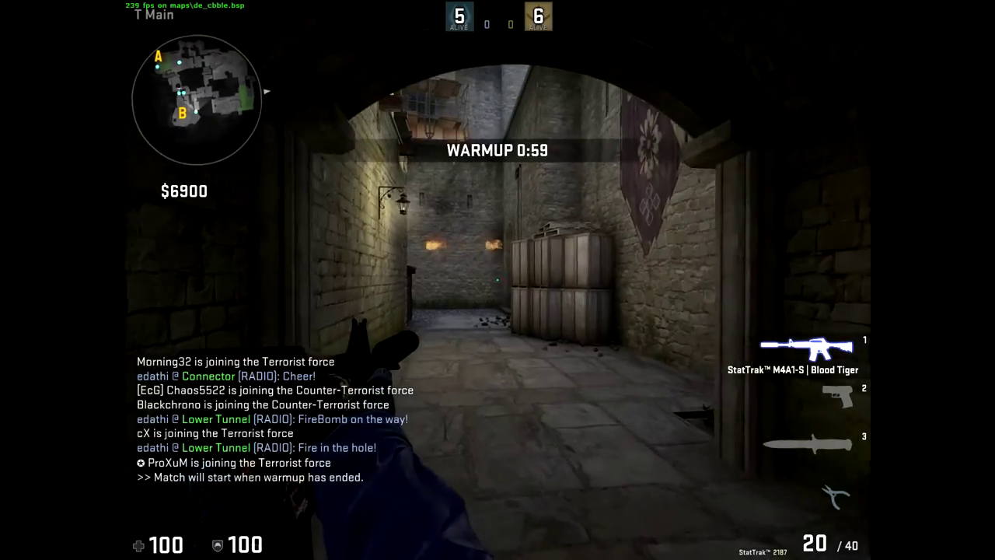
pyautogui.press('w')
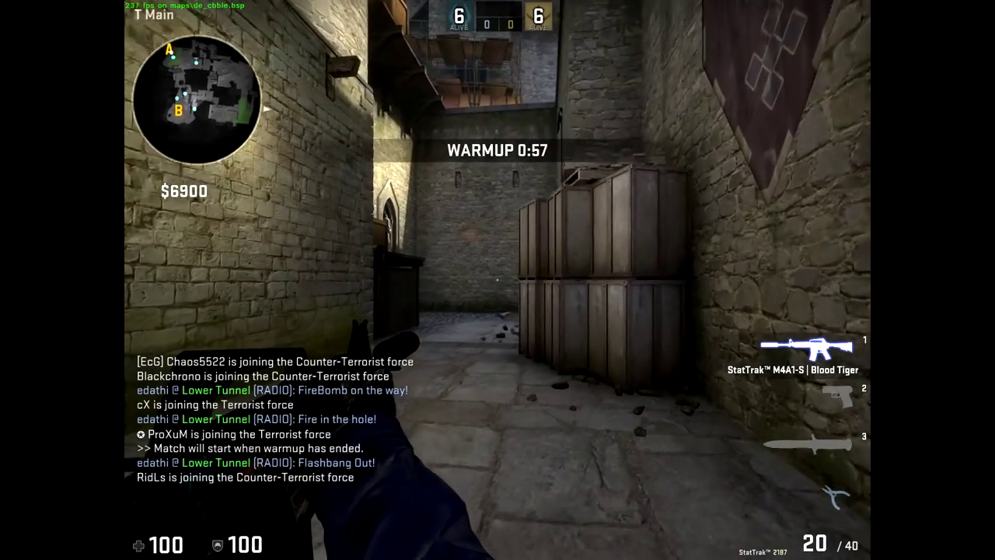
pyautogui.press('w')
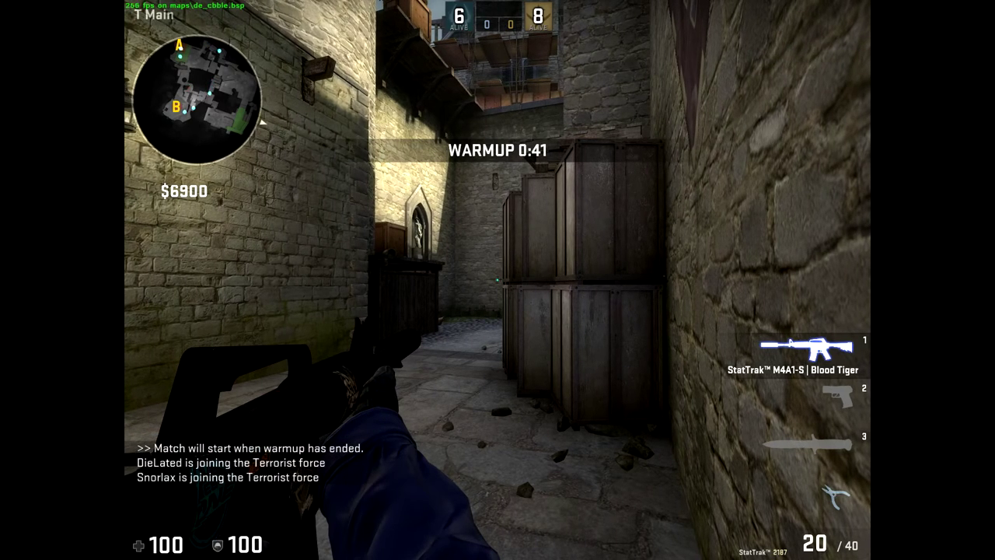
pyautogui.press('w')
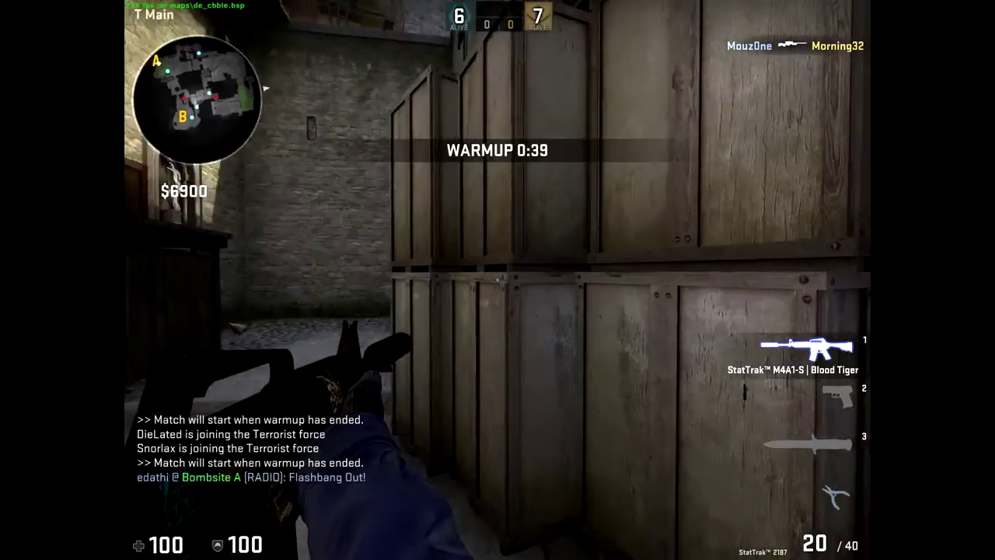
pyautogui.press('w')
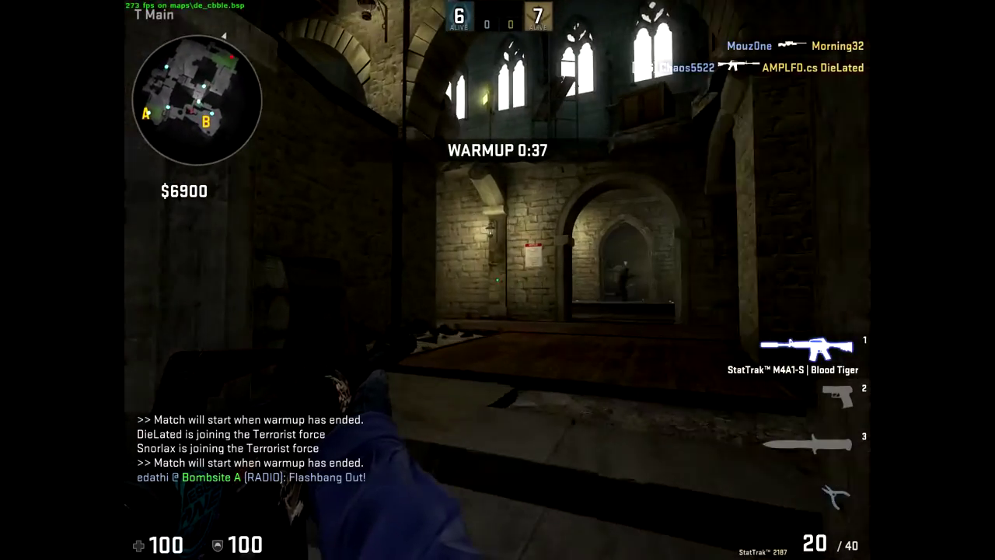
pyautogui.press('w')
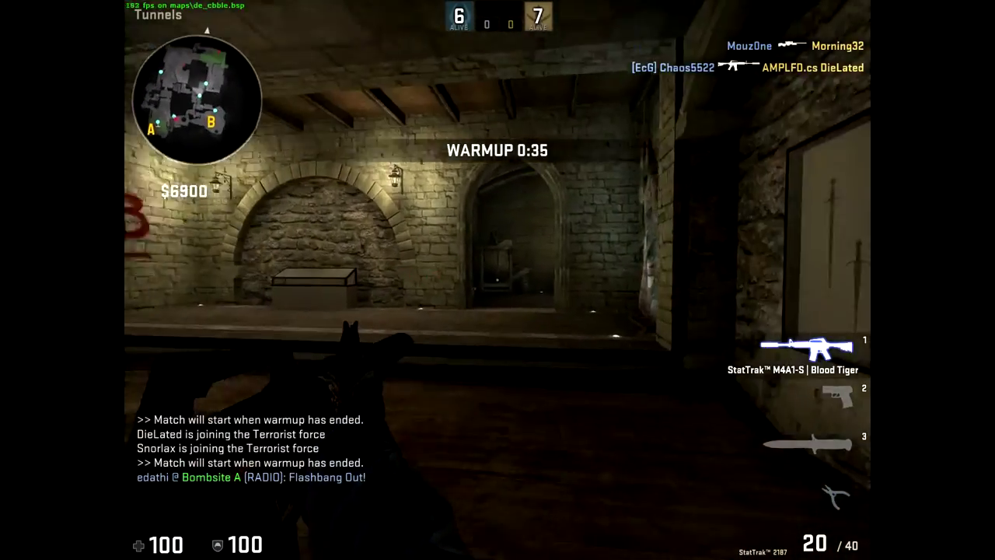
pyautogui.press('w')
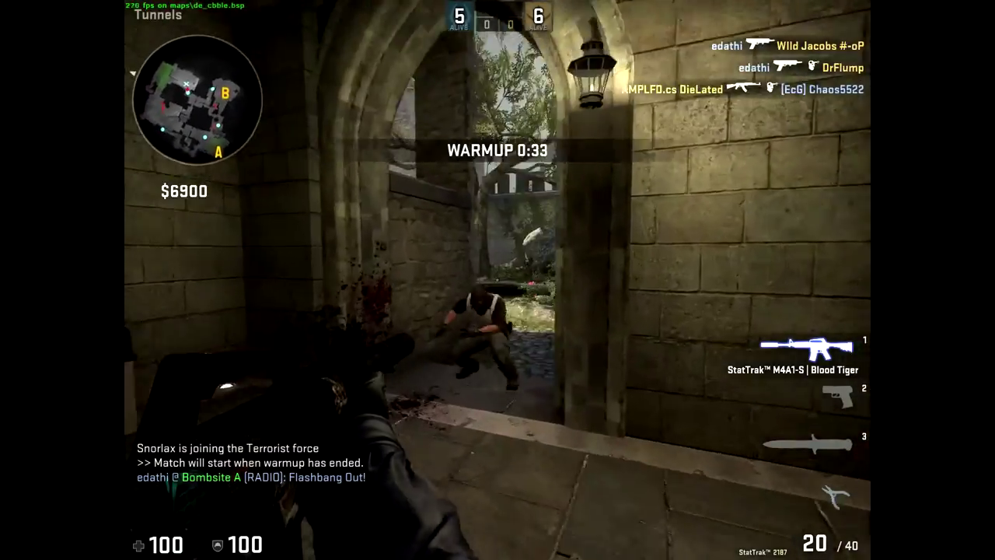
# Step: Shoot the enemy crouching in the Tunnels doorway and reload the M4A1-S
pyautogui.click(498, 279)
pyautogui.click(498, 280)
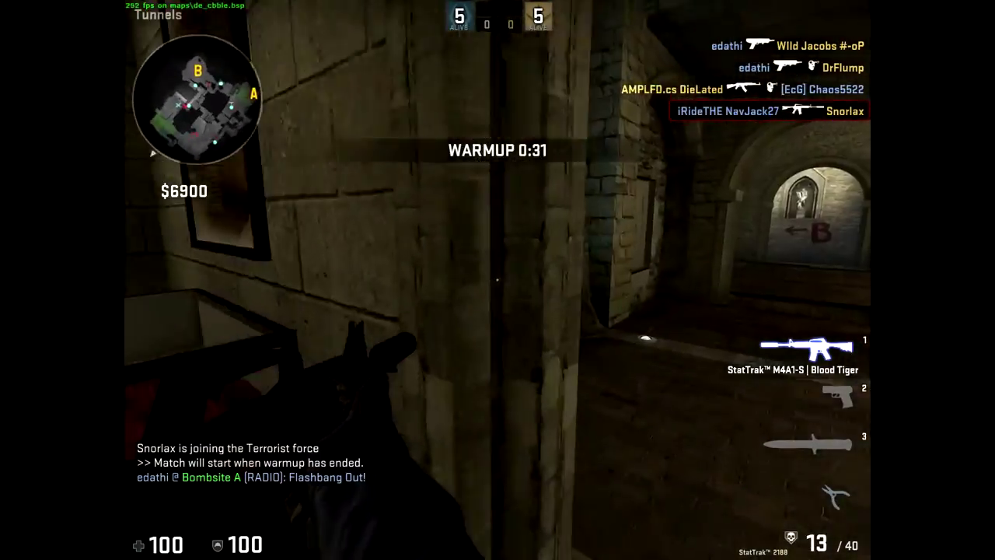
pyautogui.press('r')
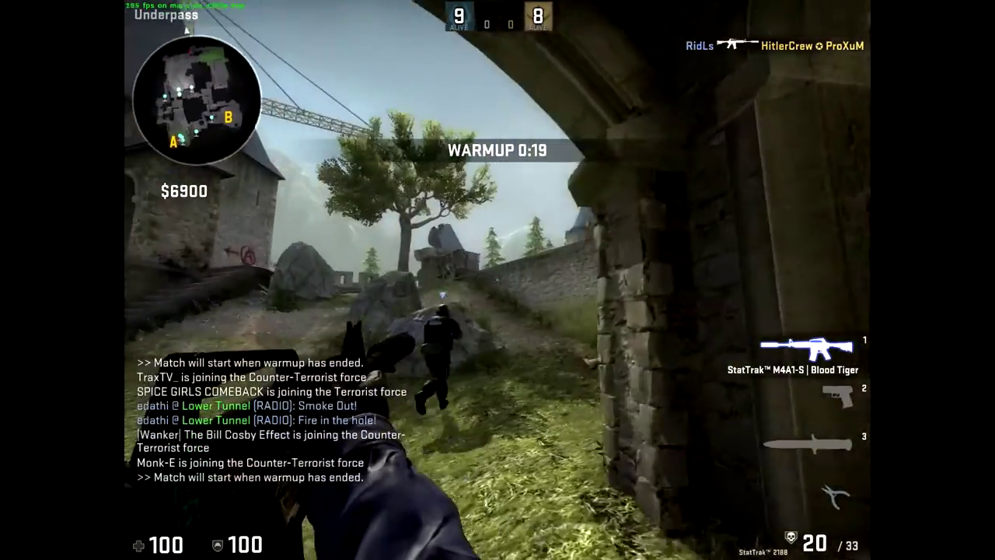
# Step: Move from the Underpass up to A Ramp with the M4A1-S in hand
pyautogui.press('1')
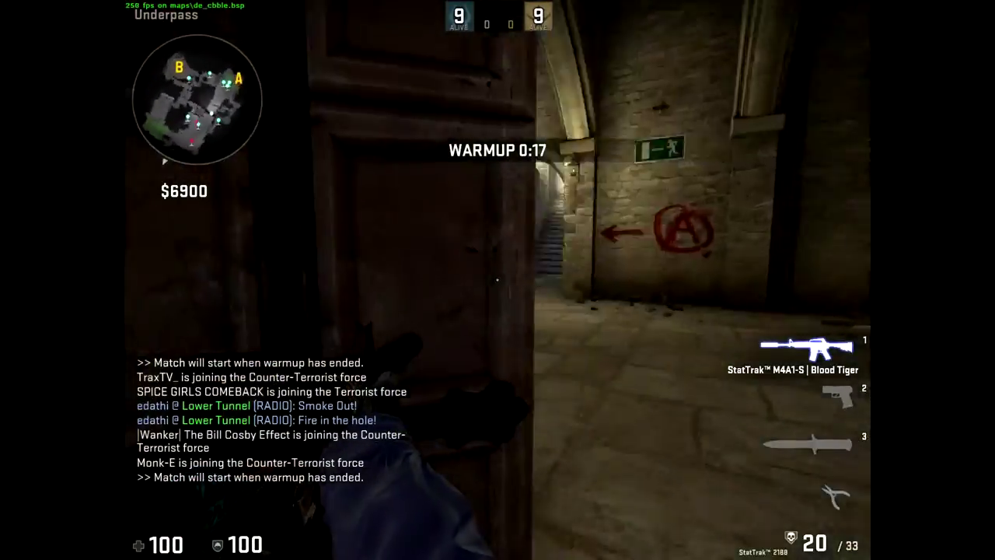
pyautogui.press('w')
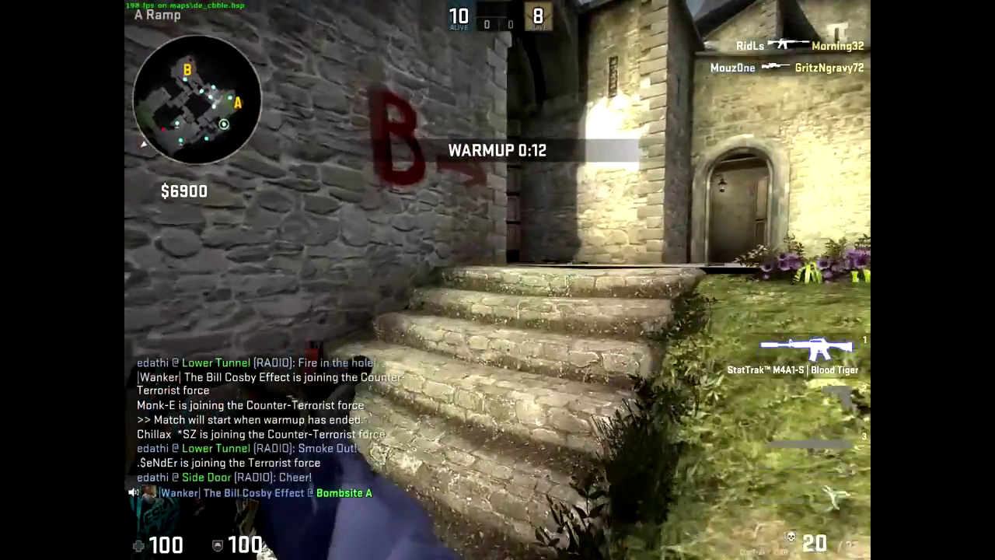
# Step: Spectate the remaining players in the Cobblestone round, changing the camera to first person and moving on to another player
pyautogui.press('3')
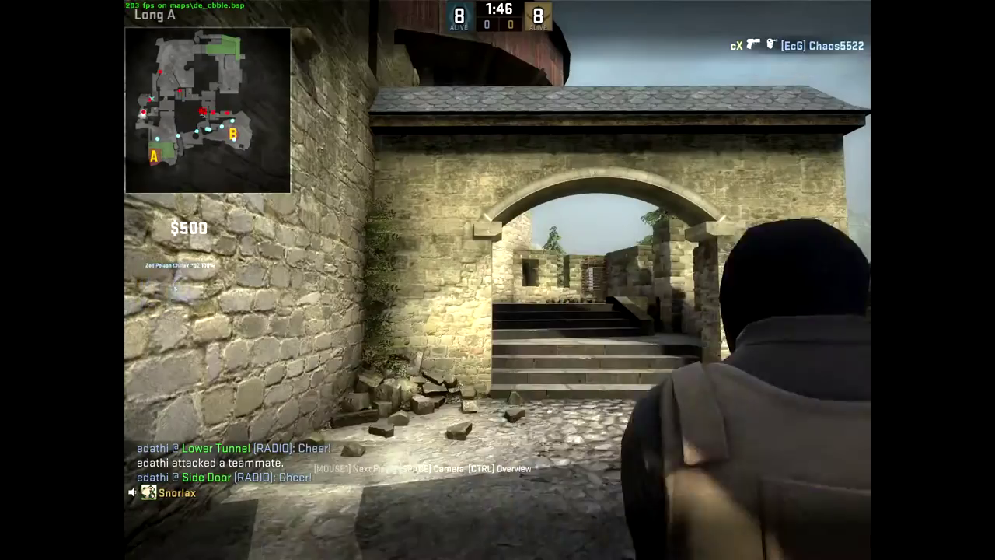
pyautogui.press('space')
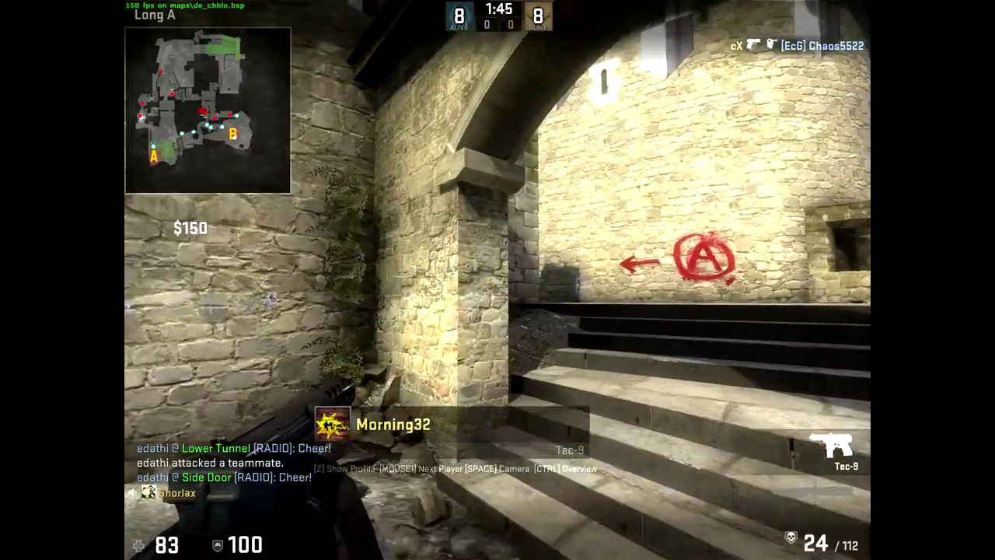
pyautogui.click(498, 280)
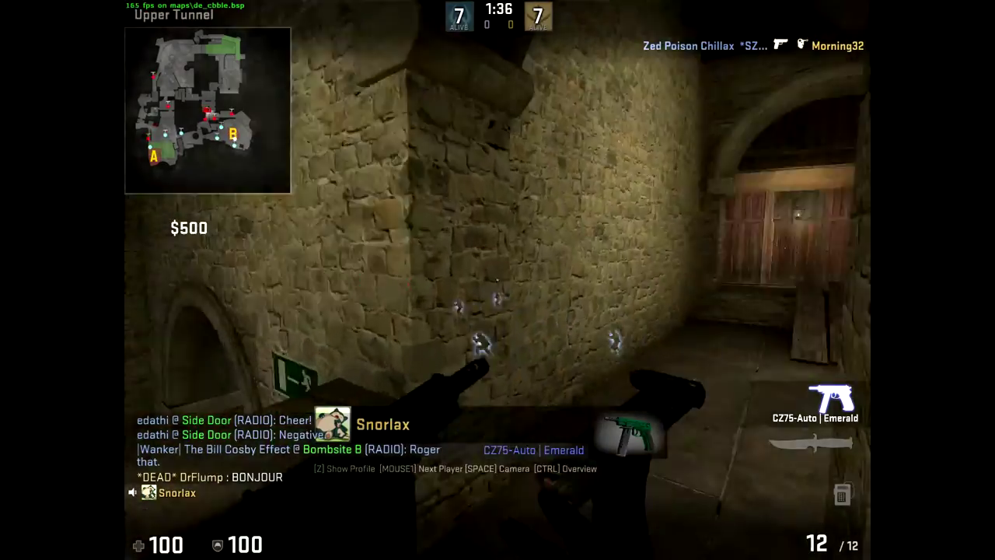
# Step: Exit Counter-Strike: Global Offensive with the quit console command
pyautogui.press('`')
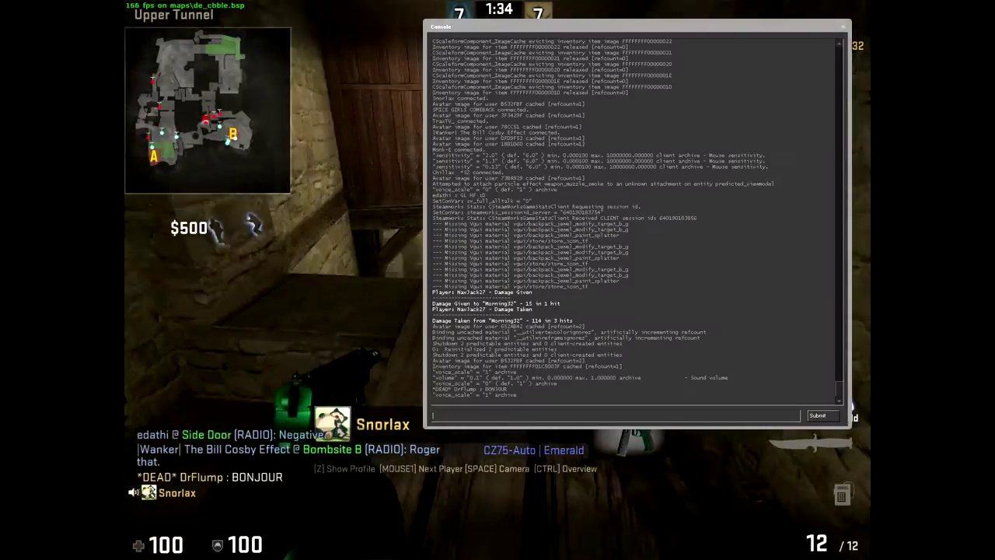
pyautogui.press('`')
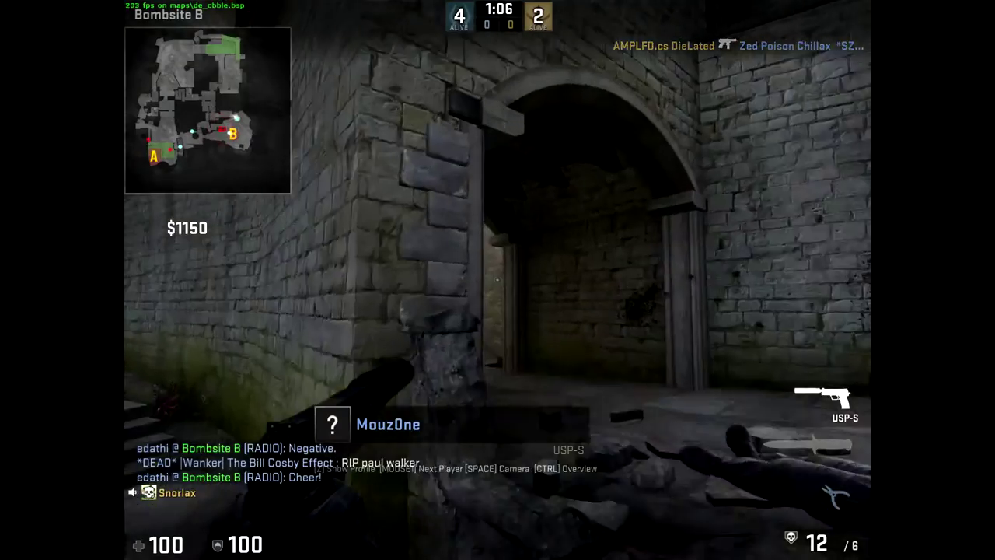
pyautogui.press('`')
pyautogui.write('quit')
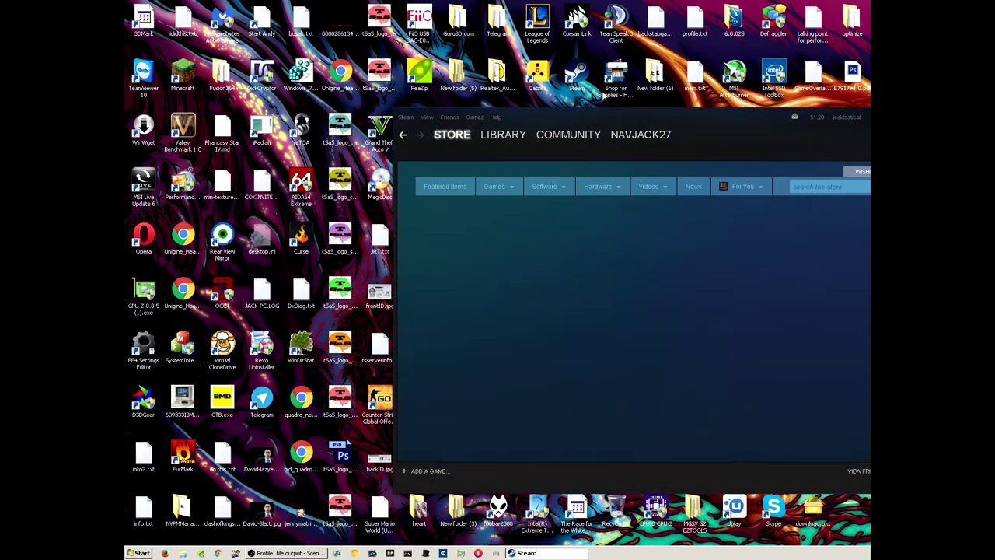
# Step: Switch to Steam and browse to the Counter-Strike: Global Offensive local files from the game's library properties
pyautogui.moveTo(601, 120); pyautogui.dragTo(421, 174)
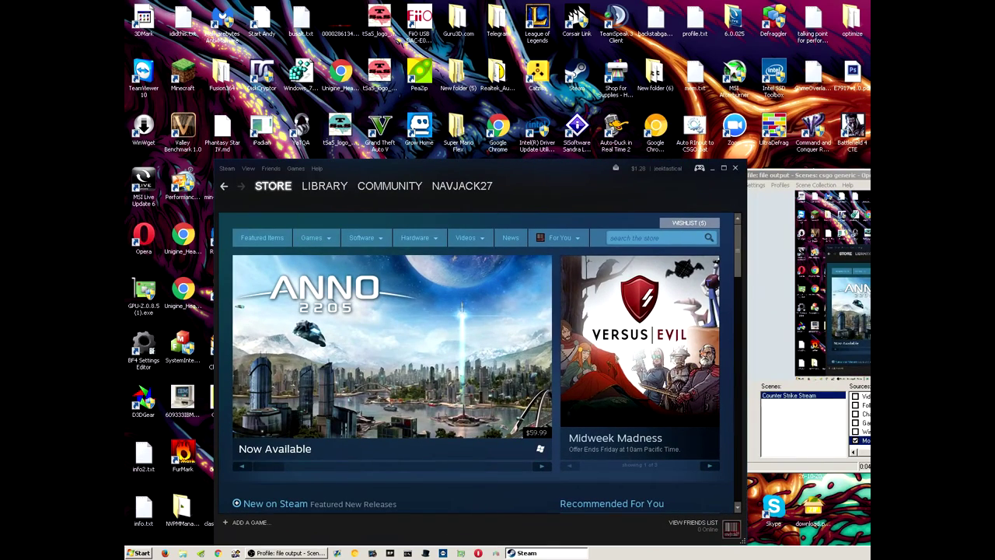
pyautogui.hotkey('alt', 'Tab')
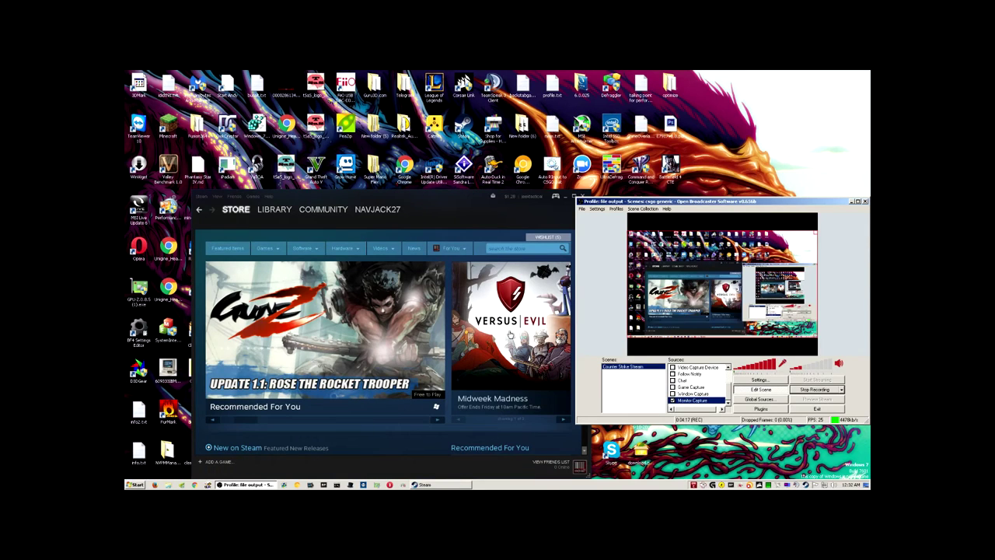
pyautogui.click(274, 209)
pyautogui.rightClick(227, 241)
pyautogui.click(237, 352)
pyautogui.click(248, 215)
pyautogui.click(218, 248)
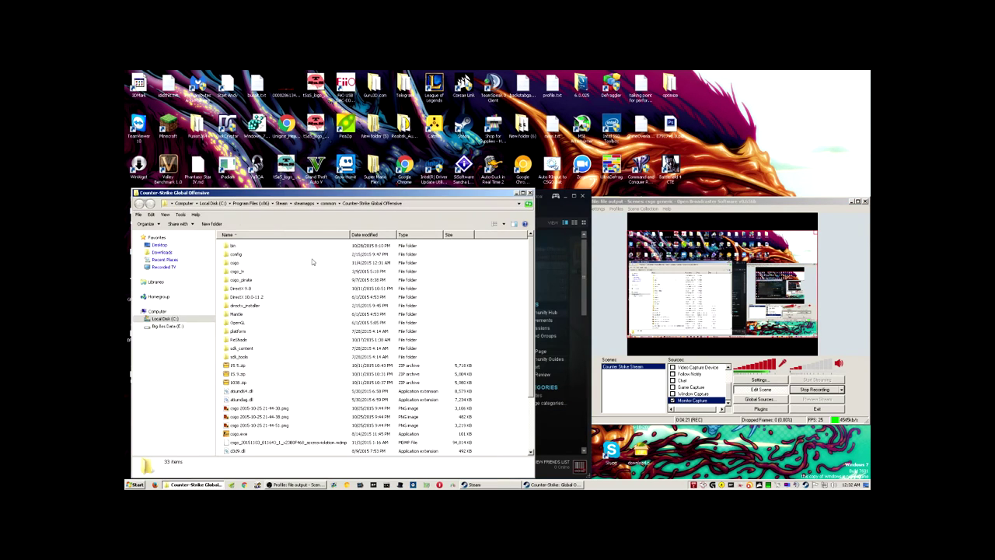
# Step: Go to the csgo\cfg folder and clear the read-only attribute of video.txt
pyautogui.doubleClick(236, 263)
pyautogui.doubleClick(240, 266)
pyautogui.scroll(-20, 241, 270)
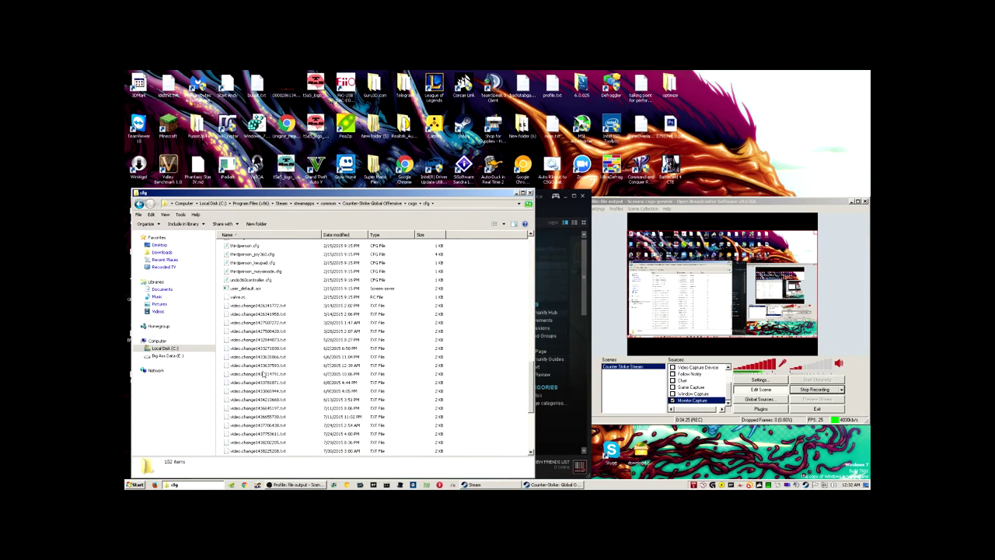
pyautogui.scroll(-6, 239, 385)
pyautogui.rightClick(240, 375)
pyautogui.click(269, 374)
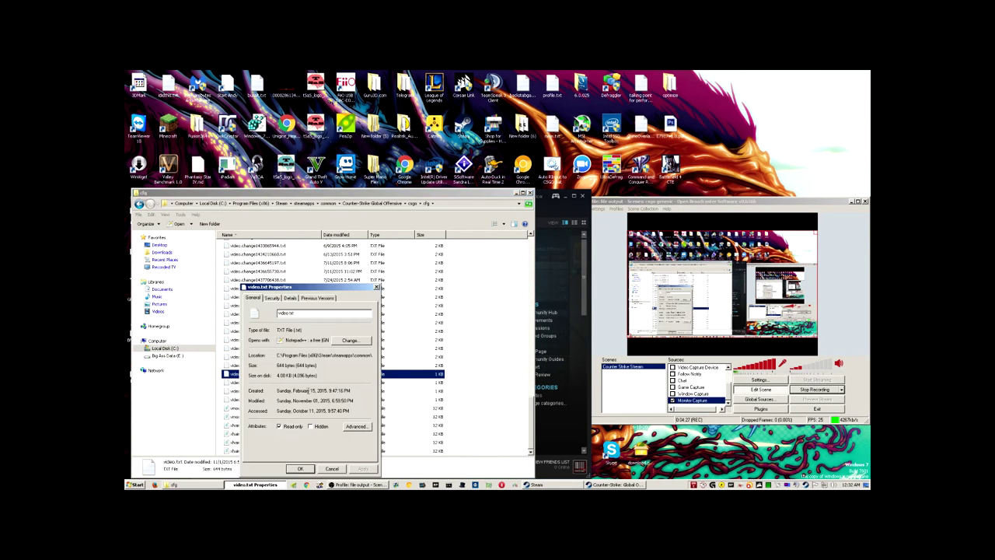
pyautogui.click(300, 468)
# Step: Open video.txt in Notepad++, snap it to the right half of the screen and minimize the cfg folder
pyautogui.rightClick(239, 374)
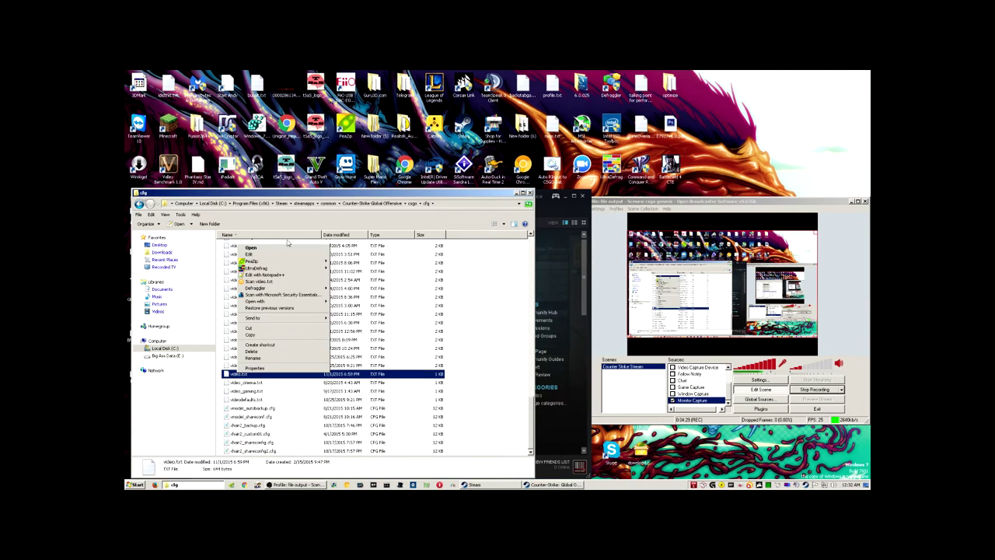
pyautogui.click(275, 277)
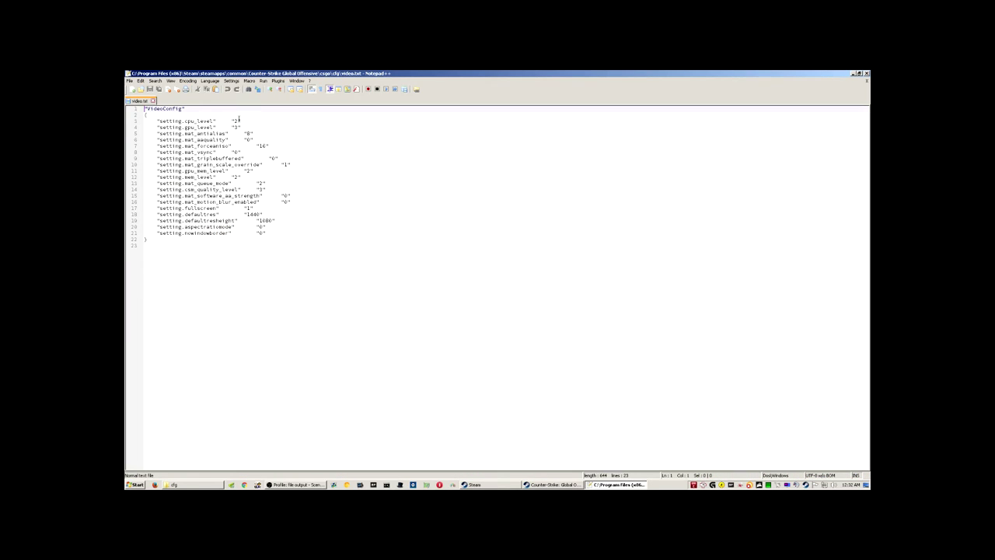
pyautogui.moveTo(242, 121); pyautogui.dragTo(234, 121)
pyautogui.press('super+Right')
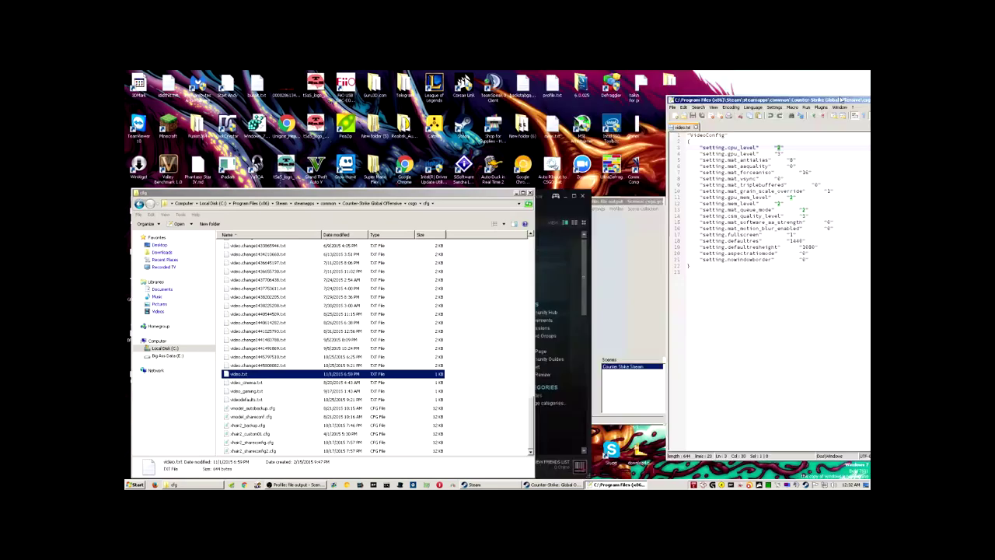
pyautogui.click(464, 192)
pyautogui.click(516, 193)
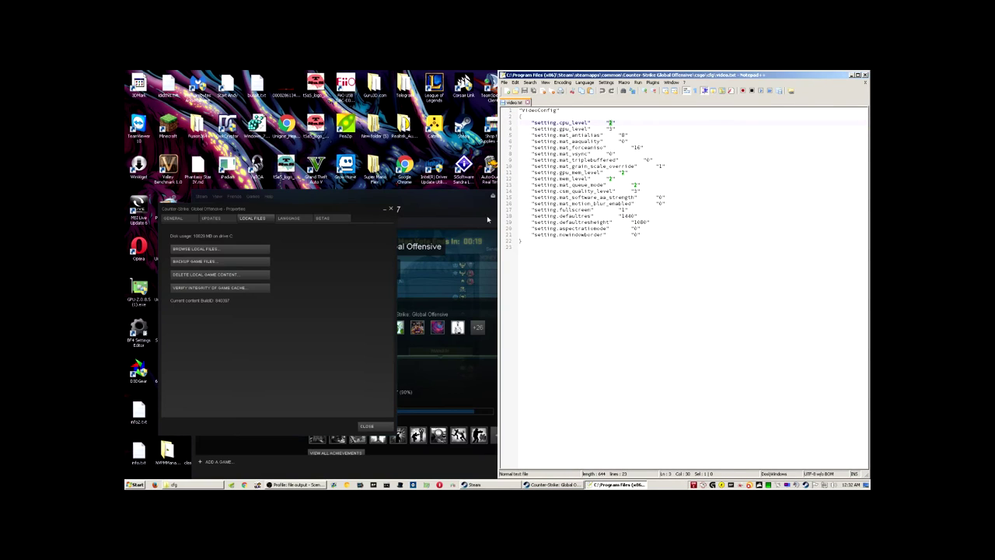
# Step: Open videoinfo.txt from the desktop and place it side by side with video.txt
pyautogui.moveTo(464, 196); pyautogui.dragTo(332, 201)
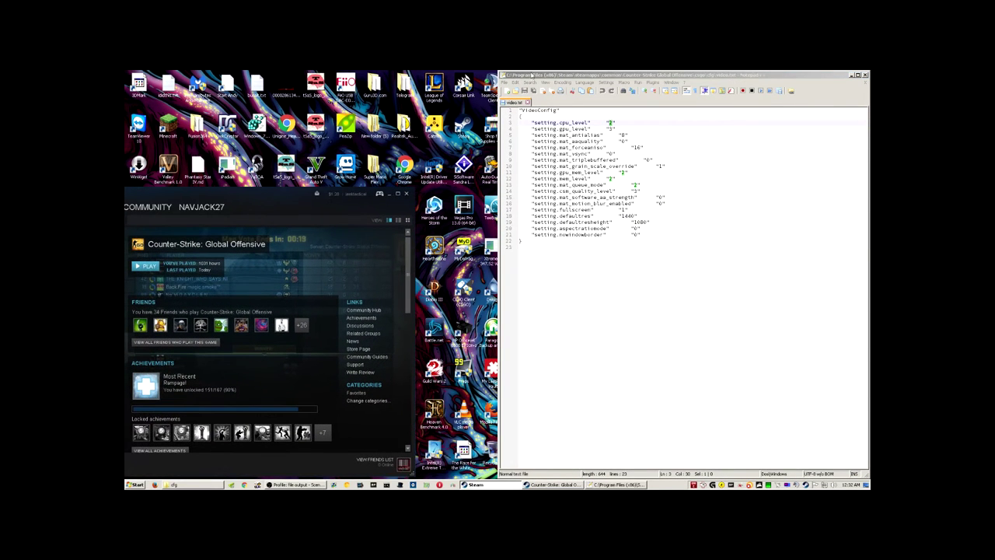
pyautogui.moveTo(531, 76); pyautogui.dragTo(658, 134)
pyautogui.rightClick(614, 280)
pyautogui.click(567, 293)
pyautogui.press('super+Left')
pyautogui.click(658, 132)
pyautogui.press('super+Right')
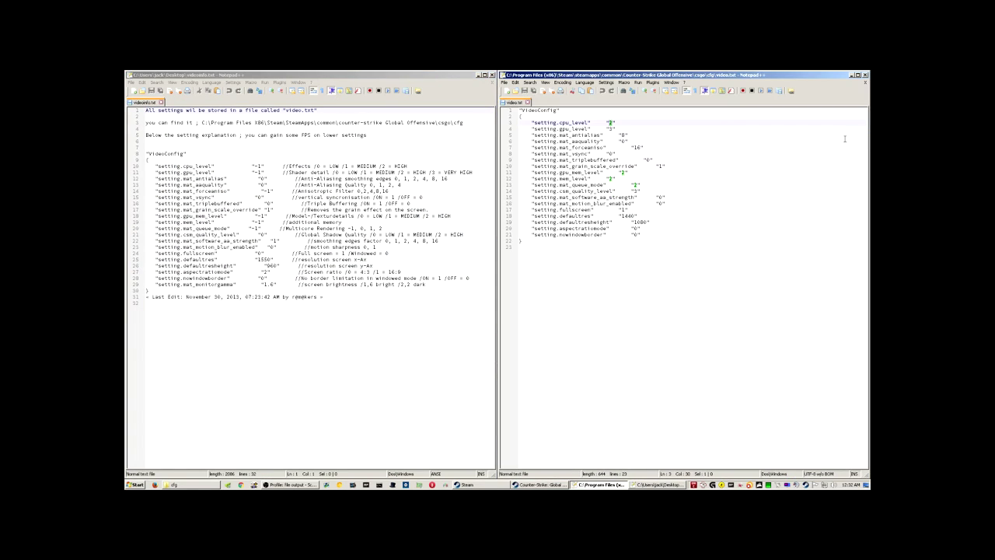
# Step: Set cpu_level, gpu_level and mat_antialias to 0 in video.txt
pyautogui.click(605, 123)
pyautogui.press('BackSpace')
pyautogui.write('0')
pyautogui.click(612, 128)
pyautogui.press('BackSpace')
pyautogui.write('0')
pyautogui.click(625, 136)
pyautogui.press('BackSpace')
pyautogui.write('0')
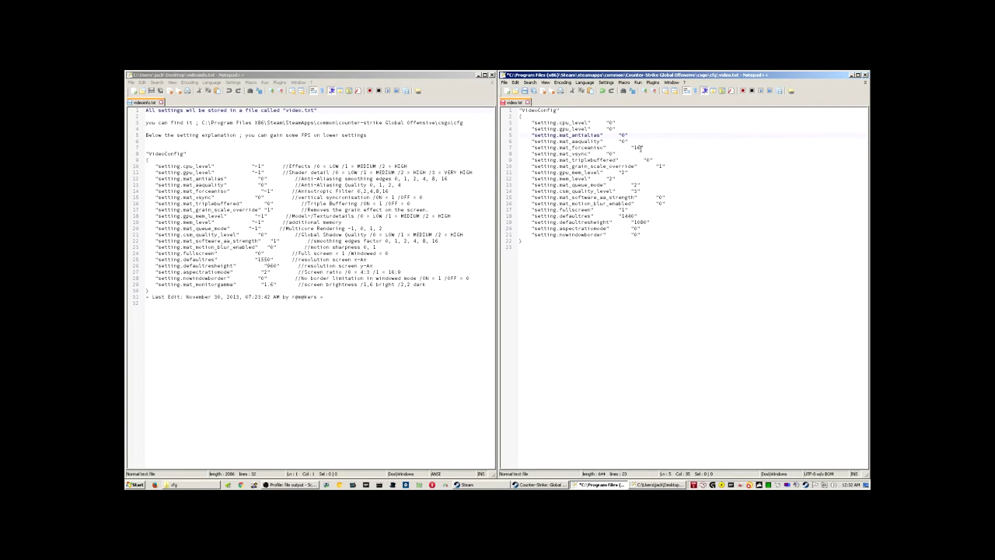
# Step: Set mat_forceaniso, gpu_mem_level, mem_level and csm_quality_level to 0 in video.txt
pyautogui.click(641, 147)
pyautogui.press('BackSpace')
pyautogui.press('BackSpace')
pyautogui.write('0')
pyautogui.doubleClick(623, 172)
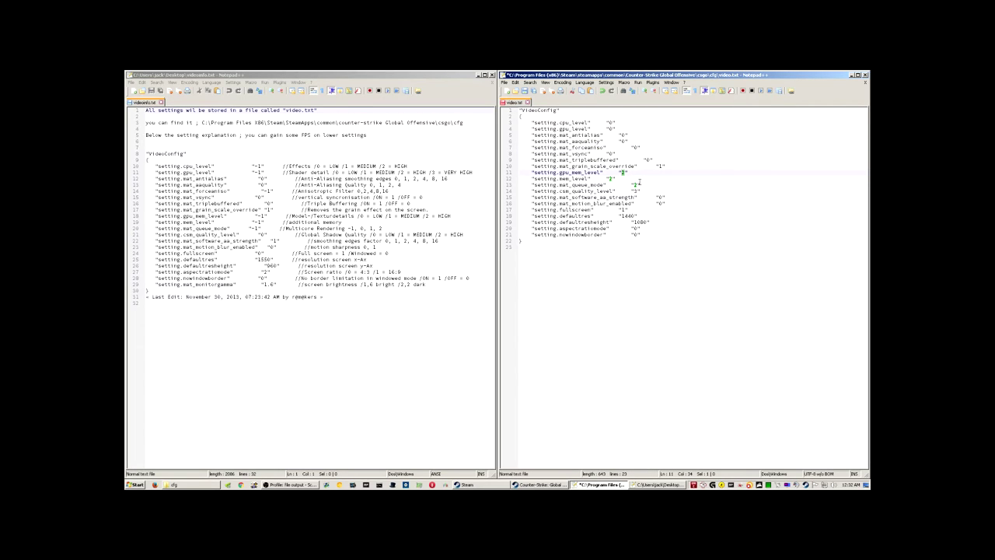
pyautogui.write('0')
pyautogui.doubleClick(611, 178)
pyautogui.write('0')
pyautogui.doubleClick(635, 190)
pyautogui.write('0')
# Step: Save video.txt and close both it and videoinfo.txt
pyautogui.click(676, 204)
pyautogui.click(673, 223)
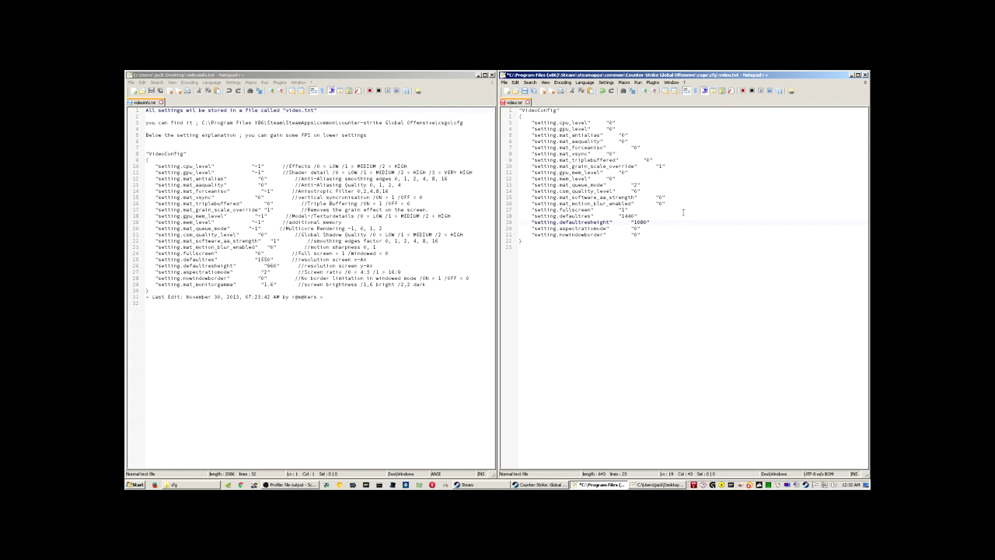
pyautogui.hotkey('ctrl', 's')
pyautogui.click(865, 75)
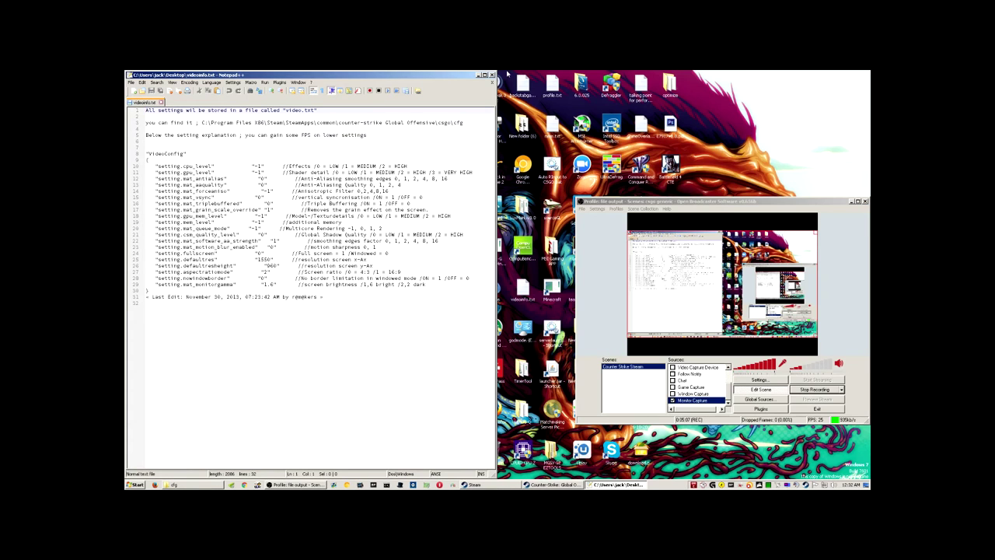
pyautogui.click(491, 76)
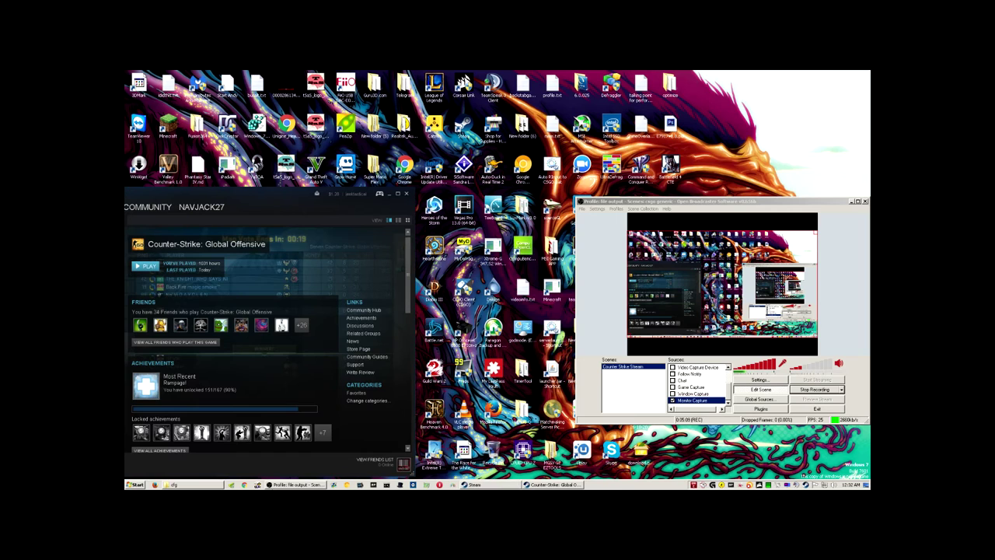
# Step: Set the read-only attribute of video.txt in the cfg folder and close the folder
pyautogui.click(193, 485)
pyautogui.rightClick(235, 375)
pyautogui.click(256, 368)
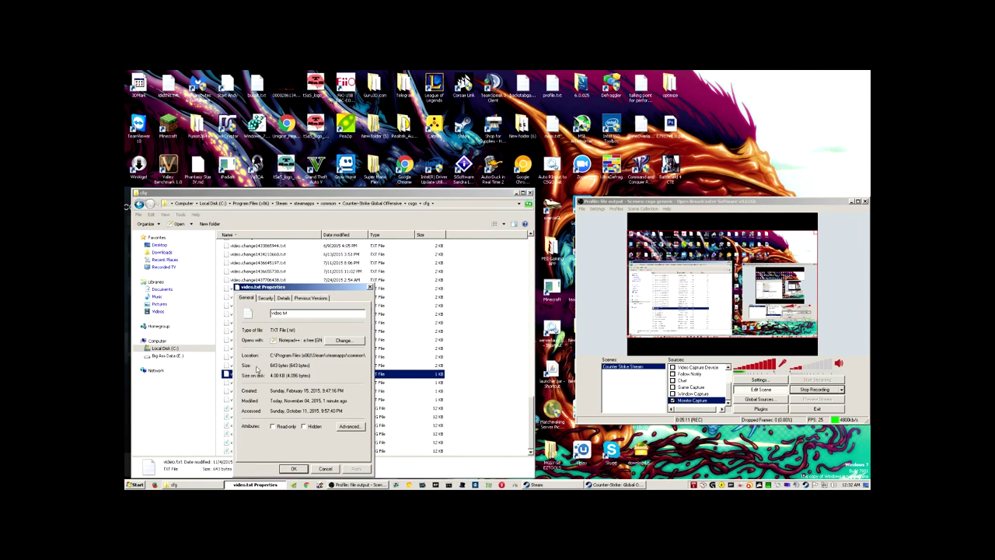
pyautogui.click(284, 433)
pyautogui.click(293, 468)
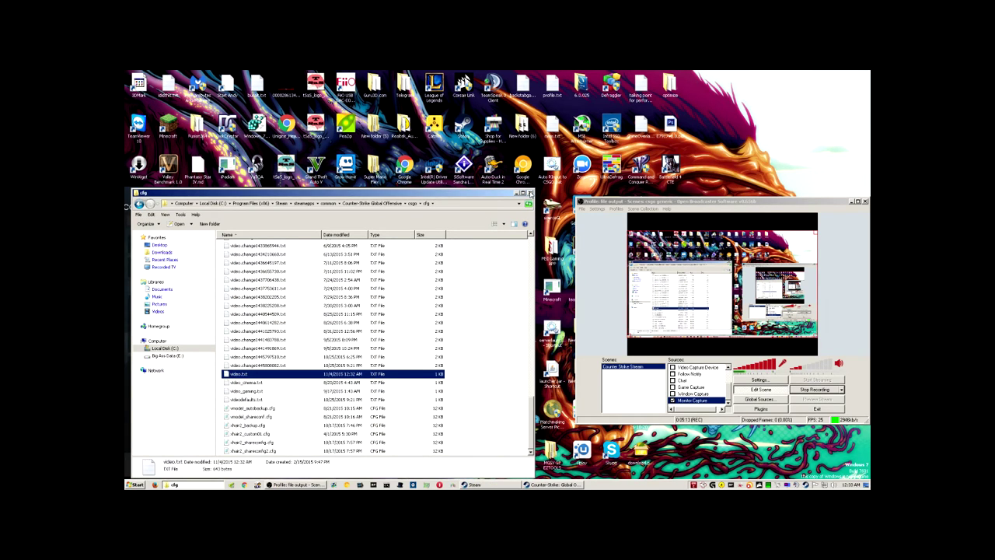
pyautogui.click(530, 192)
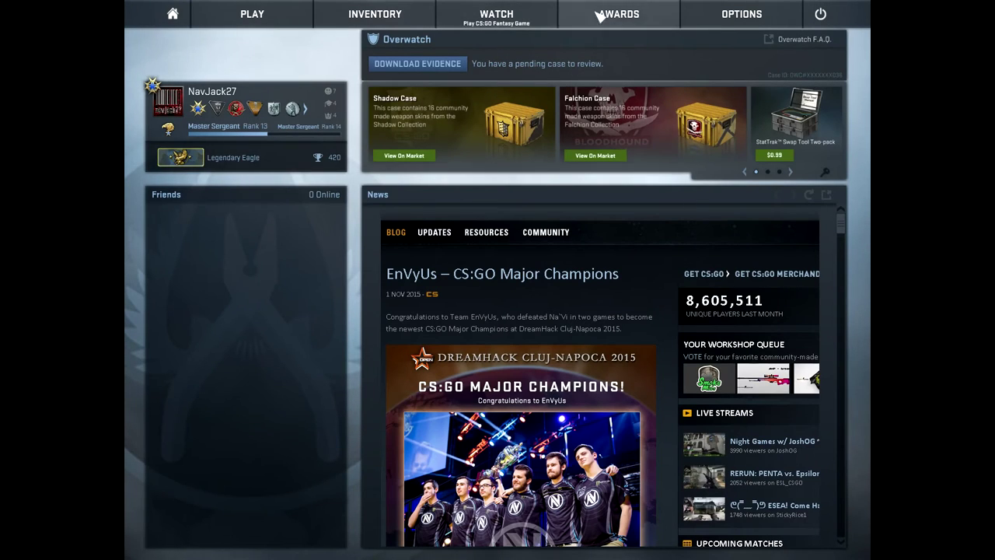
# Step: Start searching for a Casual game in the Active Duty Group
pyautogui.click(257, 10)
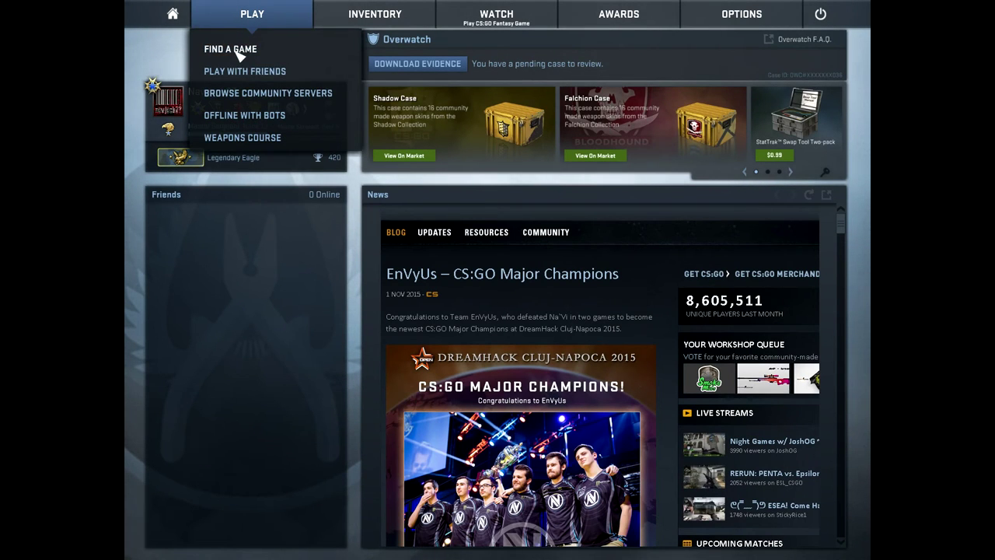
pyautogui.click(240, 53)
pyautogui.click(418, 272)
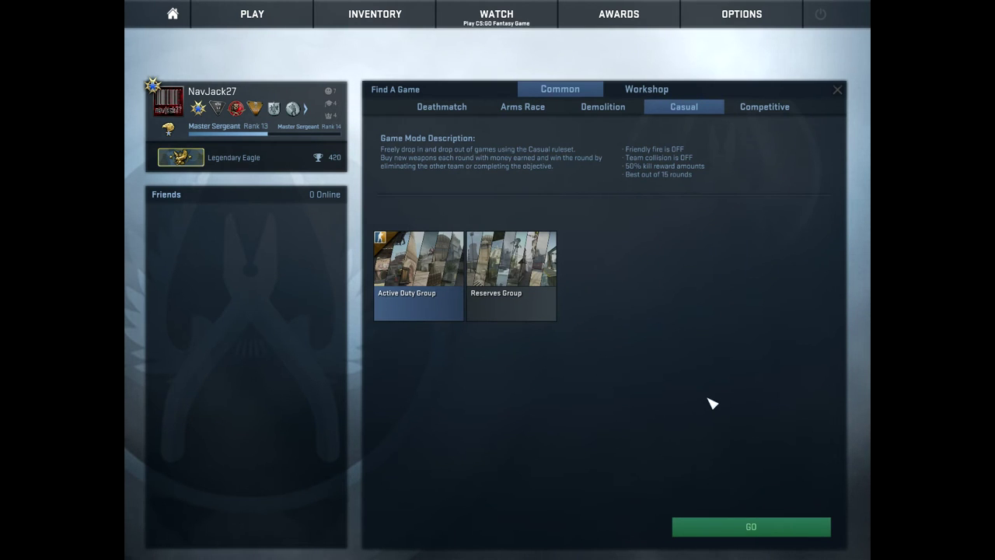
# Step: Turn on the frame rate display from the console with cl_showfps 12 and change it to cl_showfps 11
pyautogui.press('`')
pyautogui.write('cl')
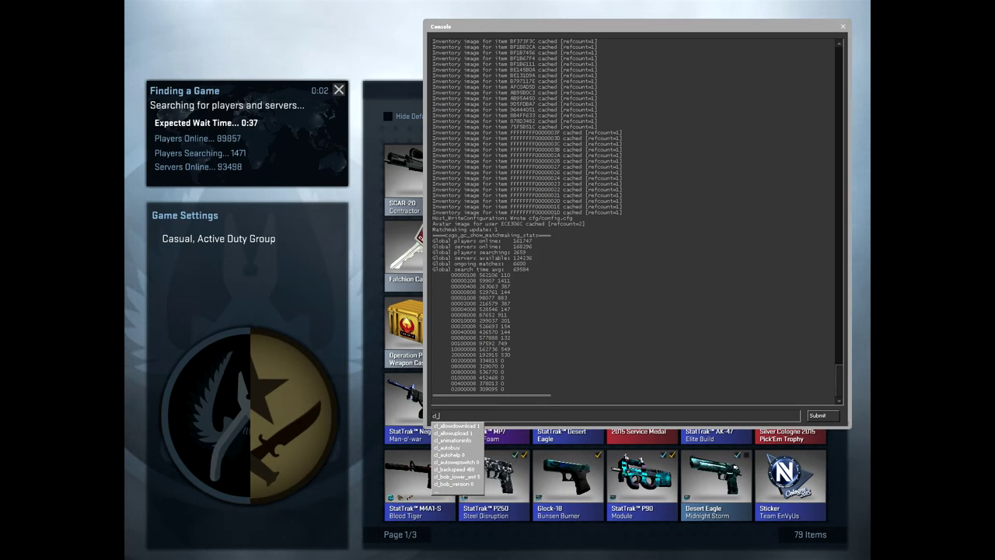
pyautogui.write('_showfps 12')
pyautogui.press('Return')
pyautogui.press('Up')
pyautogui.press('BackSpace')
pyautogui.write('1')
pyautogui.press('Return')
pyautogui.press('Up')
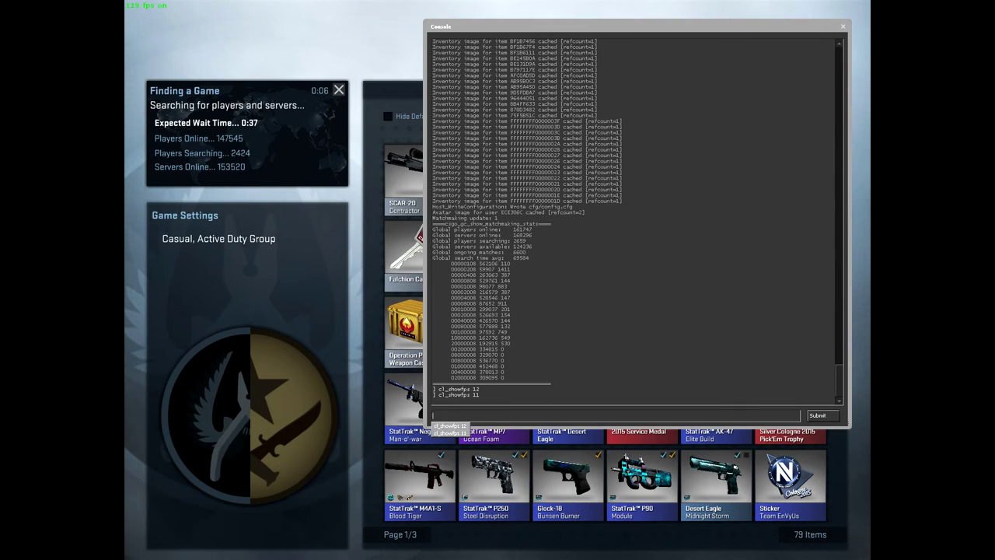
pyautogui.press('`')
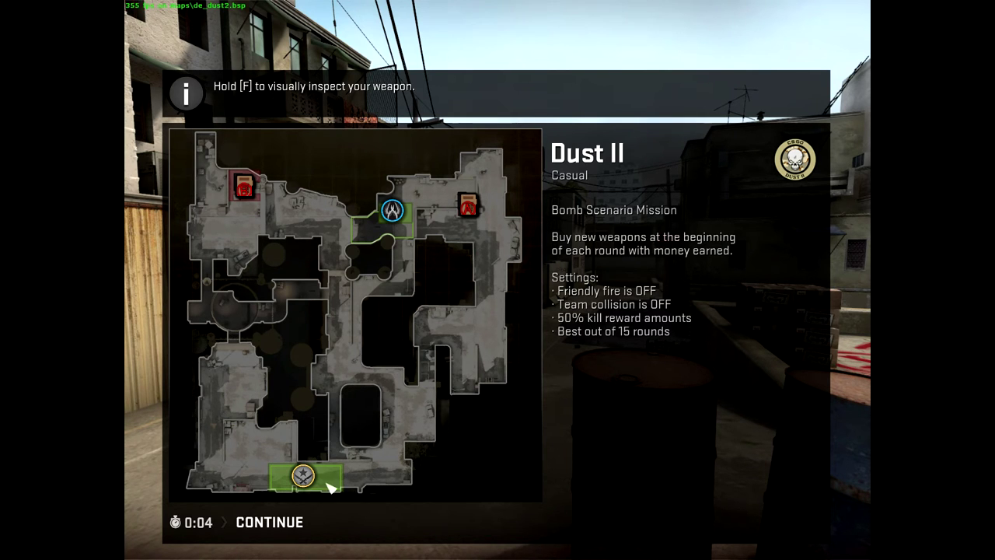
# Step: Continue into the Dust II casual match and join the Counter-Terrorist team with the P2000
pyautogui.click(284, 522)
pyautogui.press('Return')
pyautogui.press('2')
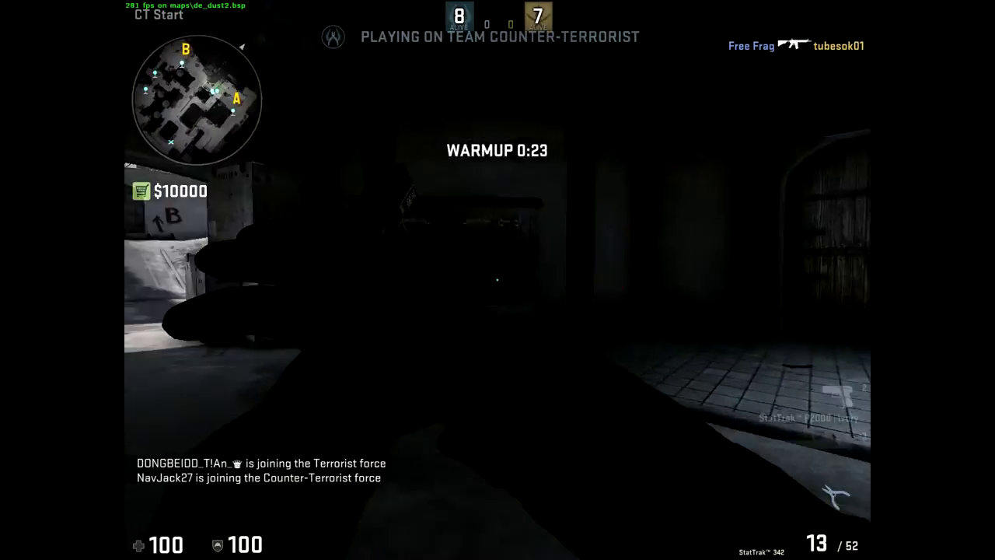
# Step: Move from CT Start through B Doors toward Bombsite B with the P2000 in hand
pyautogui.press('w')
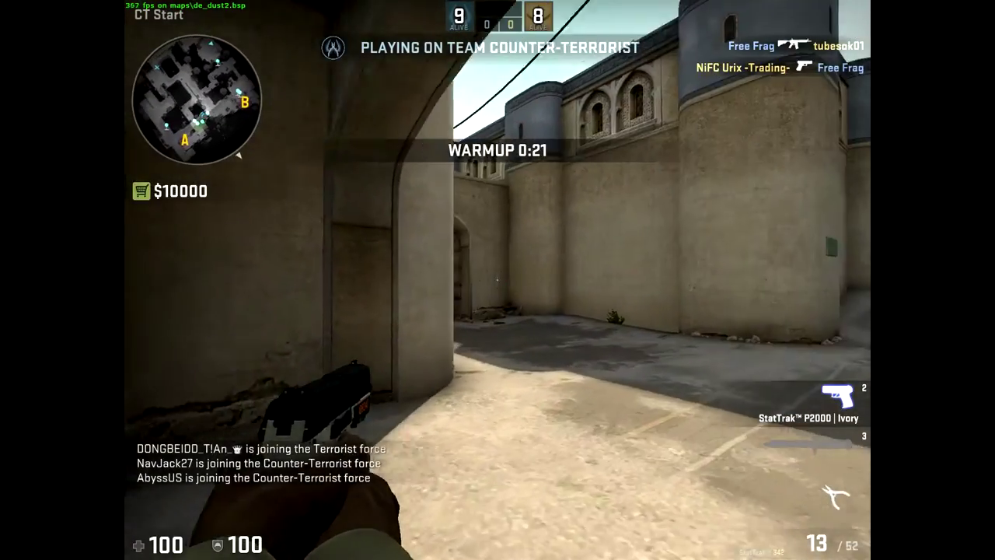
pyautogui.press('w')
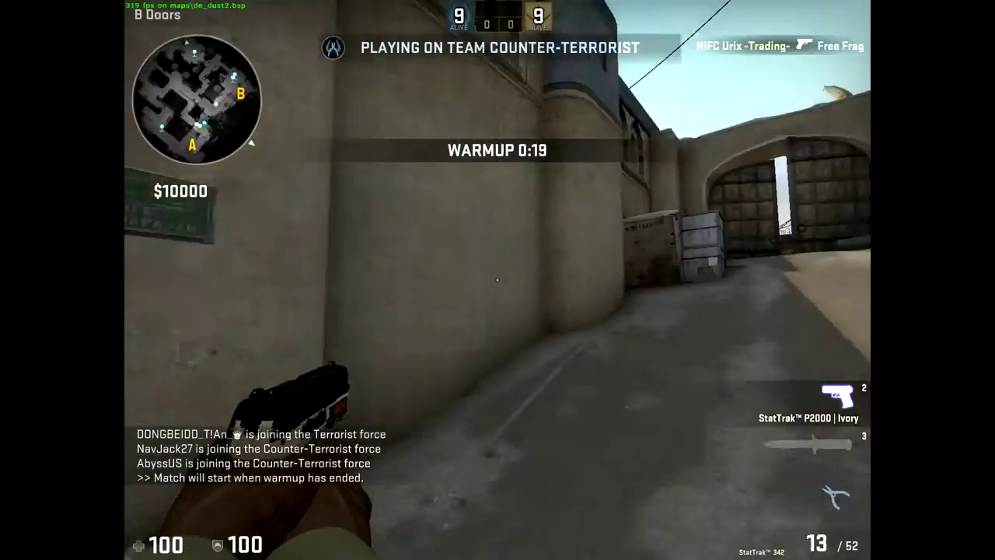
pyautogui.press('w')
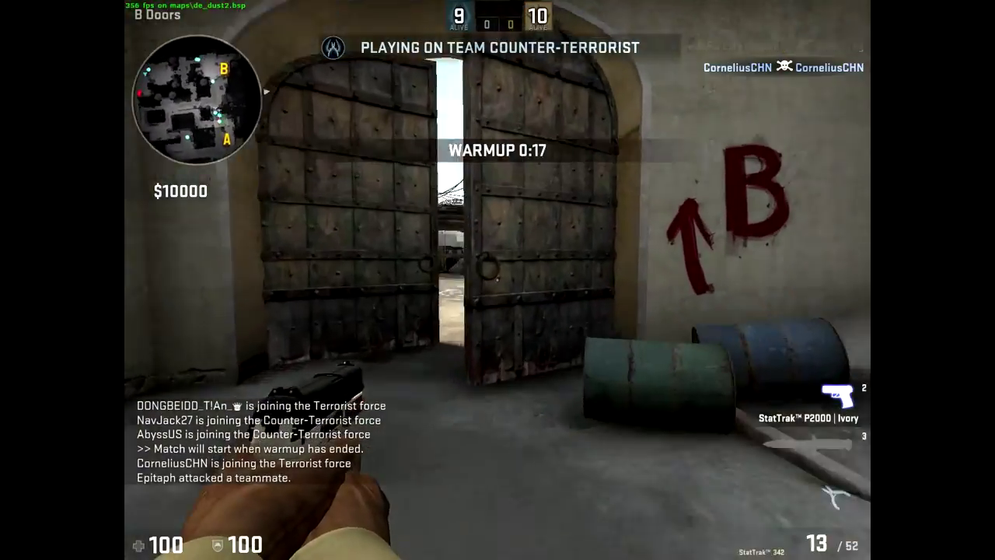
pyautogui.press('w')
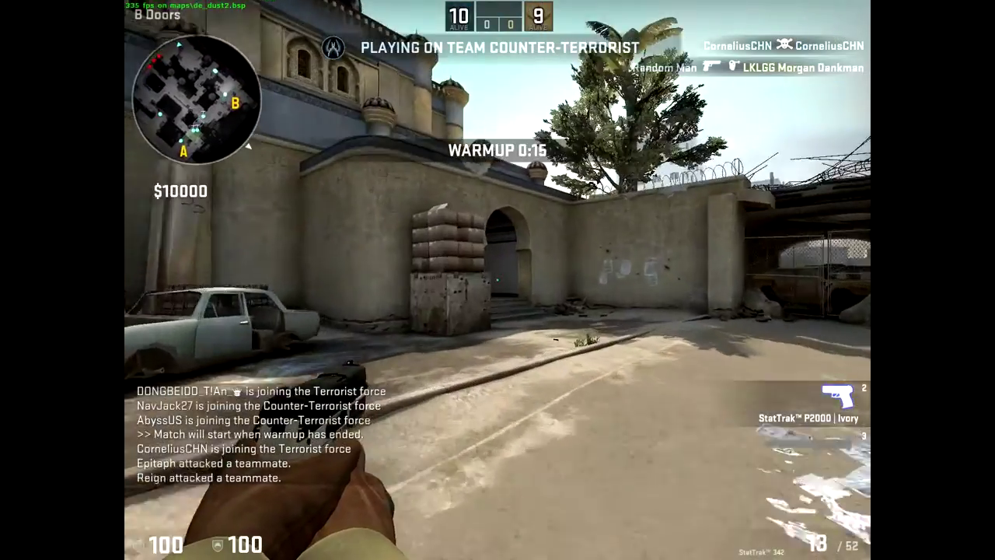
# Step: Run with the knife from B Doors across Bombsite B into Upper Tunnel, drawing the P2000 inside
pyautogui.press('3')
pyautogui.press('w')
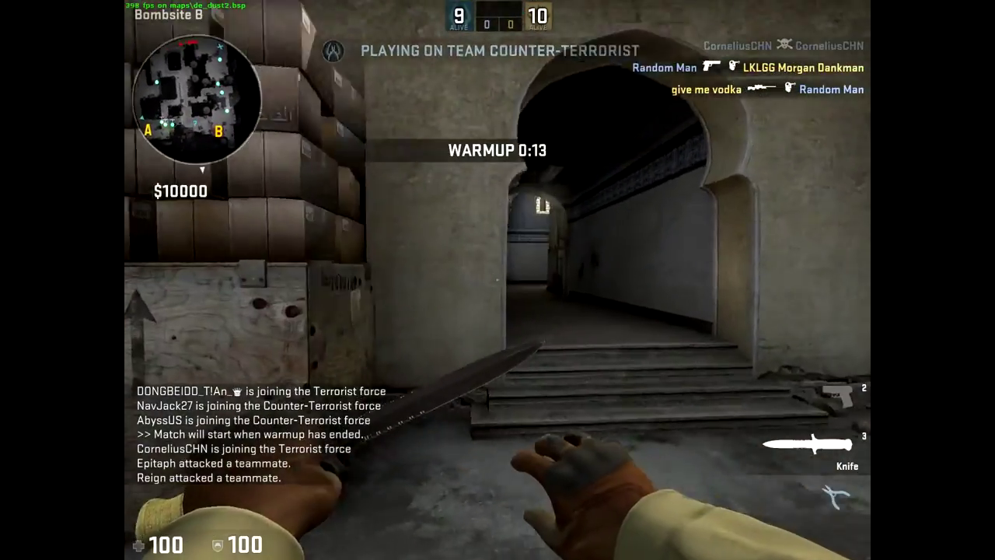
pyautogui.press('w')
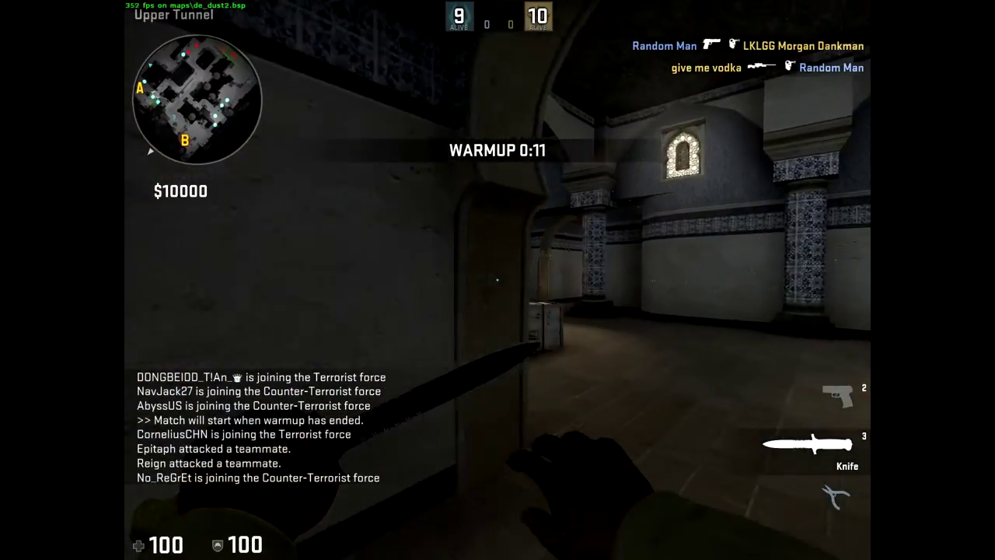
pyautogui.press('2')
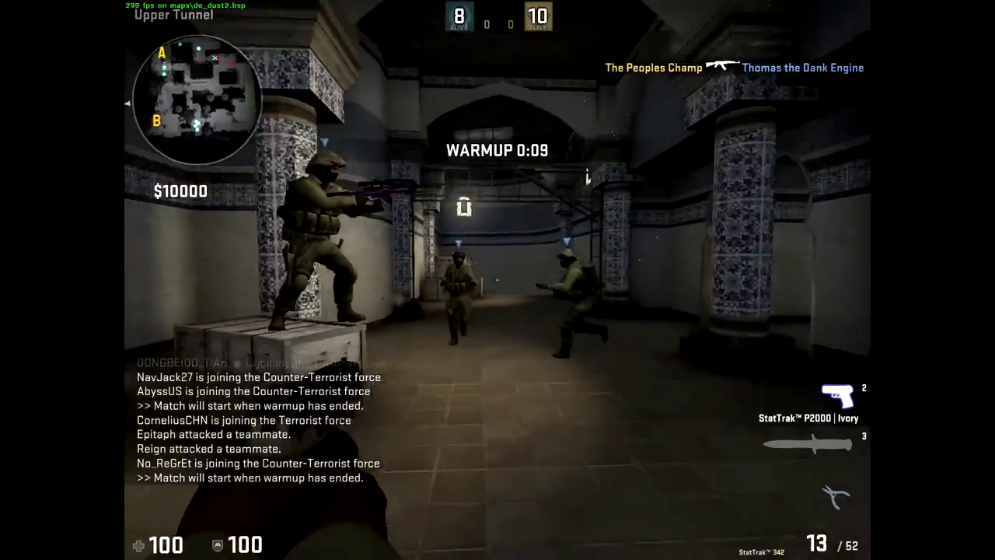
pyautogui.click(498, 280)
pyautogui.press('f')
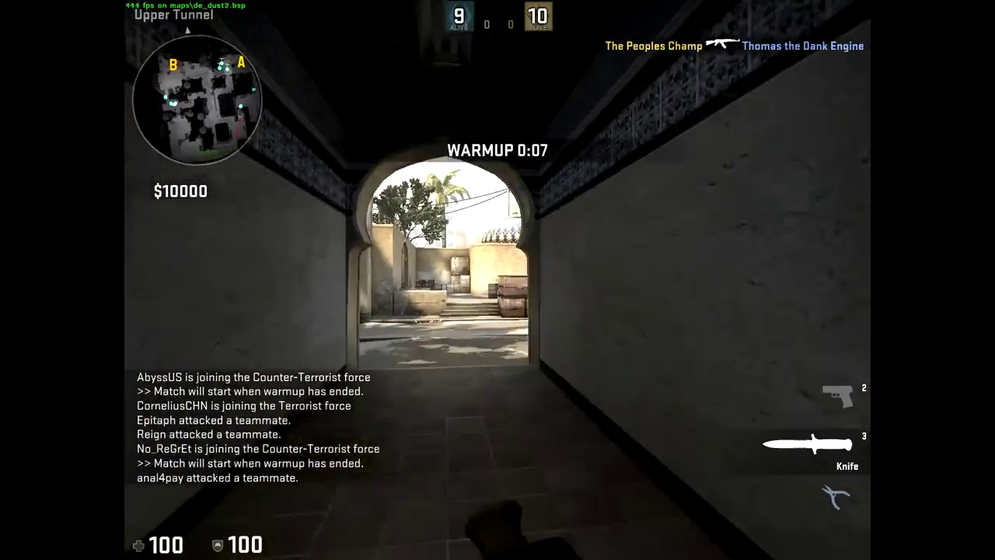
# Step: Run with the knife from Upper Tunnel back across Bombsite B and out through B Doors
pyautogui.press('w')
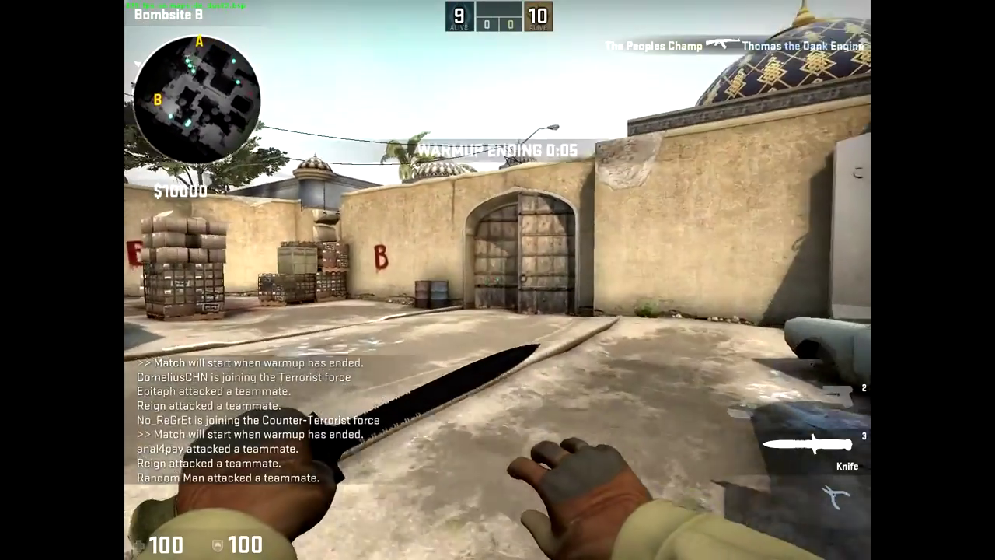
pyautogui.press('w')
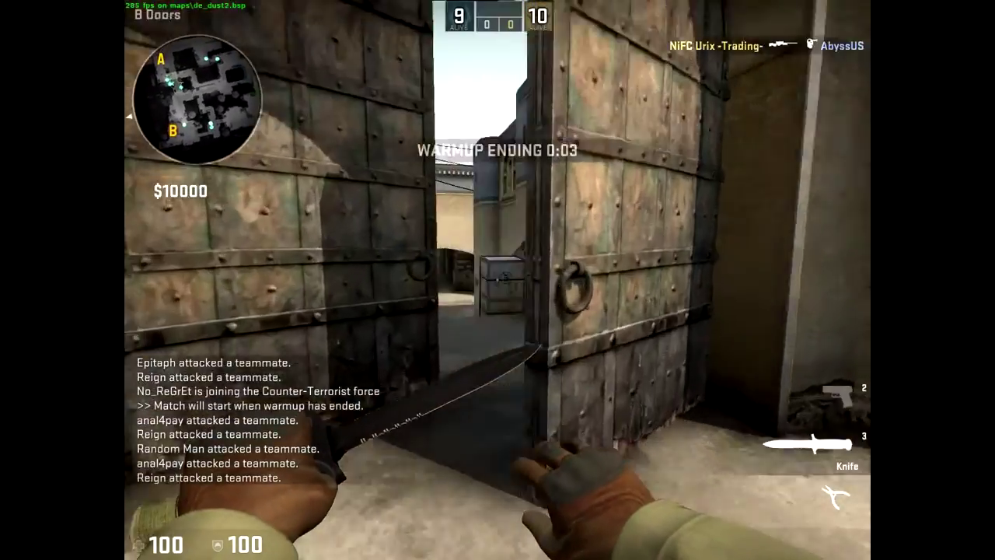
pyautogui.press('w')
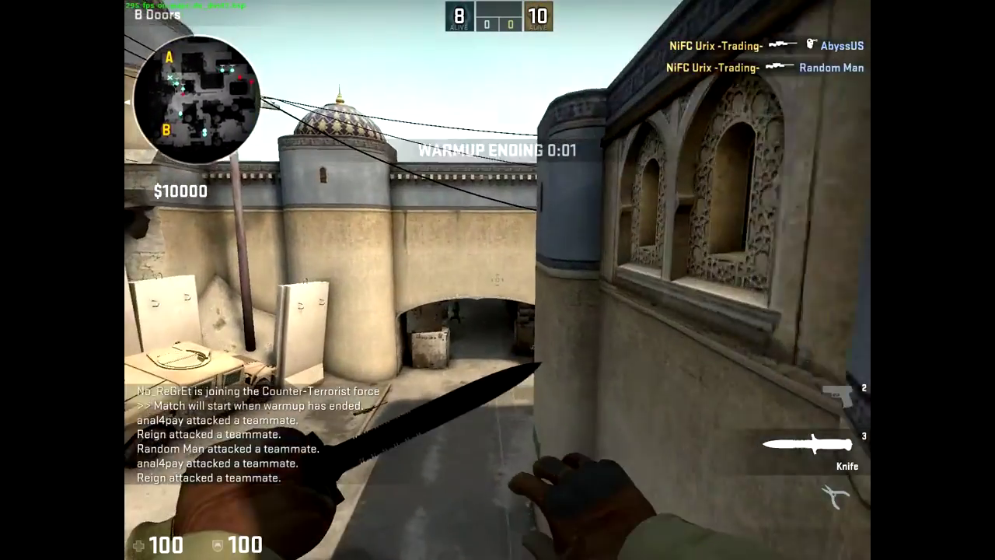
# Step: Draw the pistol, drop the held weapon and advance toward Mid Doors with the Five-SeveN
pyautogui.press('2')
pyautogui.press('w')
pyautogui.press('g')
pyautogui.press('g')
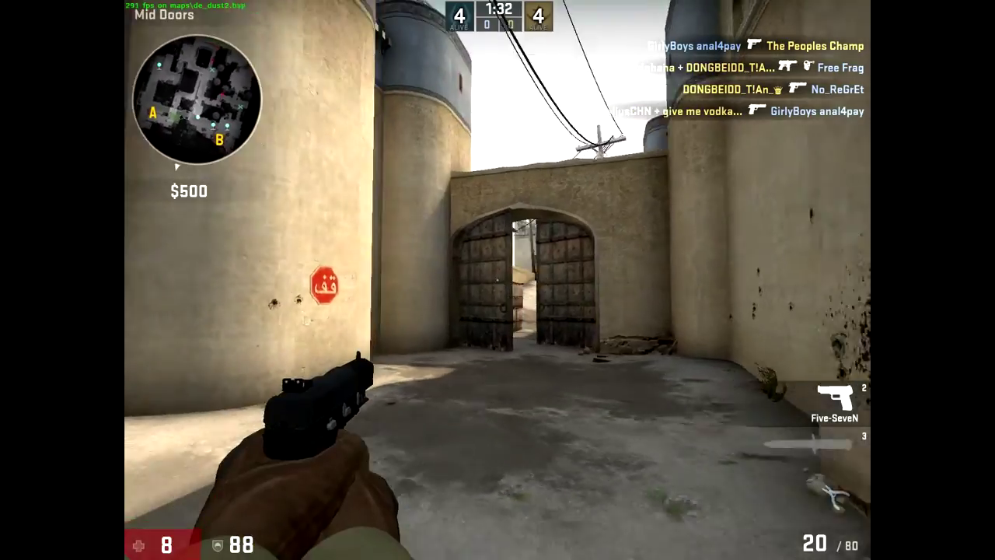
pyautogui.press('w')
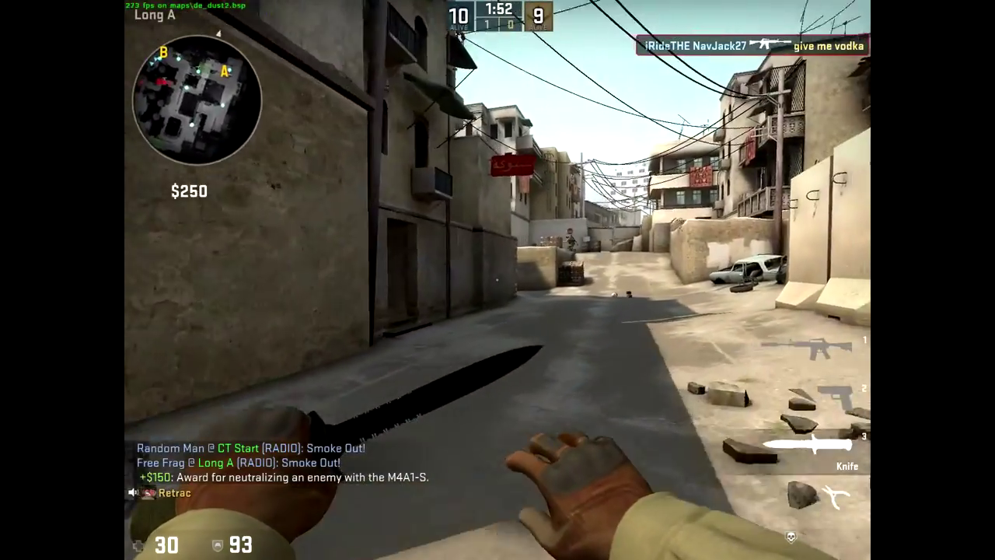
# Step: Run with the knife from Long A through Under A to CT Start
pyautogui.press('w')
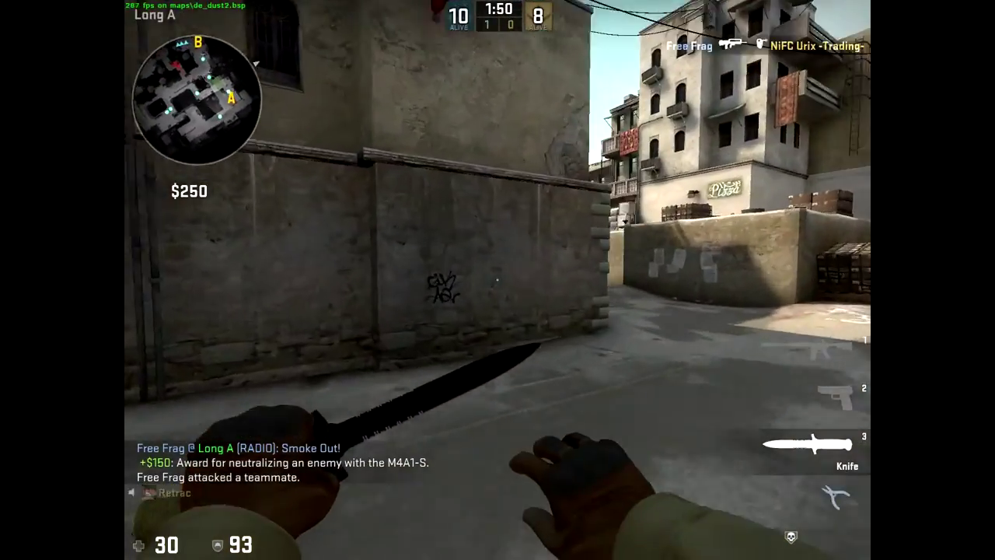
pyautogui.press('w')
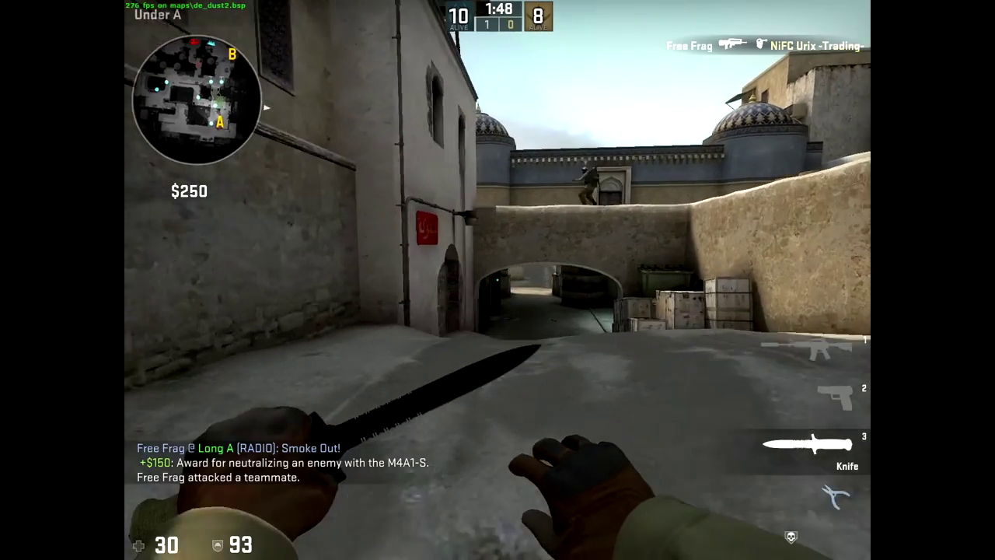
pyautogui.press('w')
pyautogui.press('w')
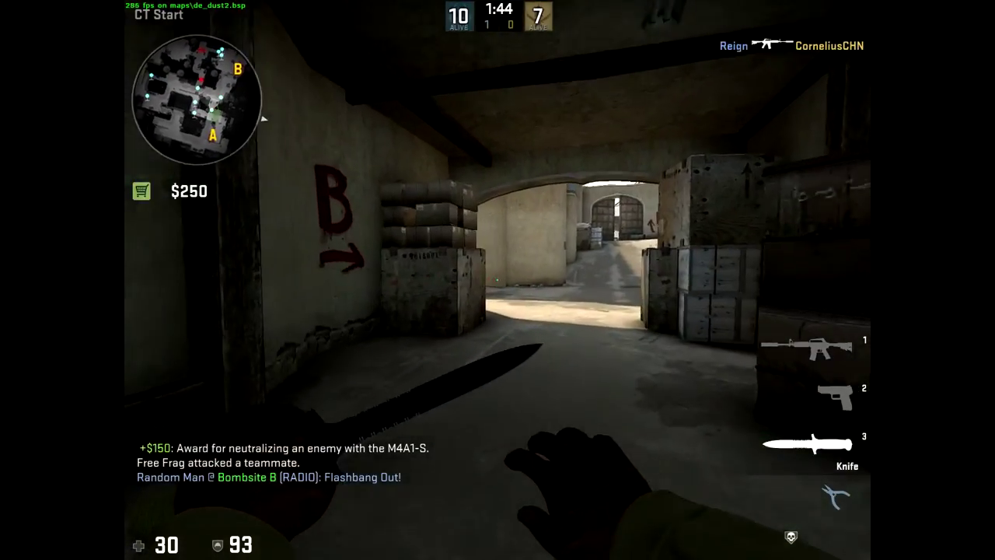
# Step: Switch to the M4A1-S and advance from CT Start past Mid Doors to Tunnel Stairs
pyautogui.press('1')
pyautogui.press('w')
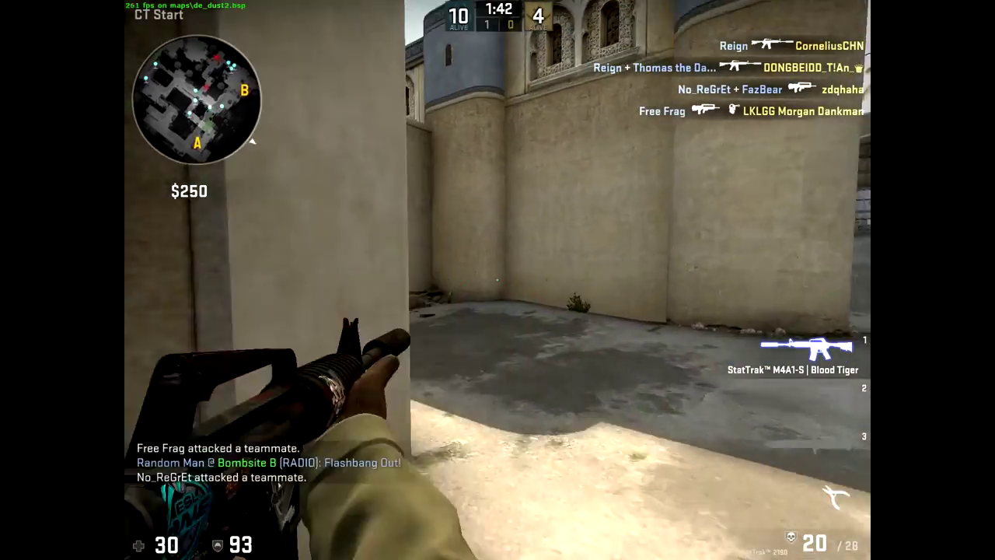
pyautogui.press('f')
pyautogui.press('w')
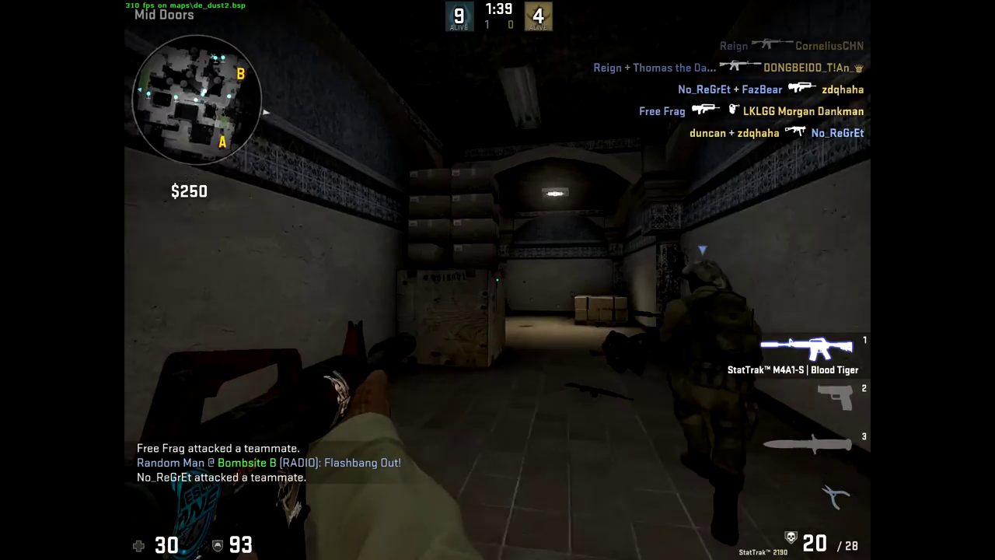
pyautogui.press('w')
pyautogui.press('w')
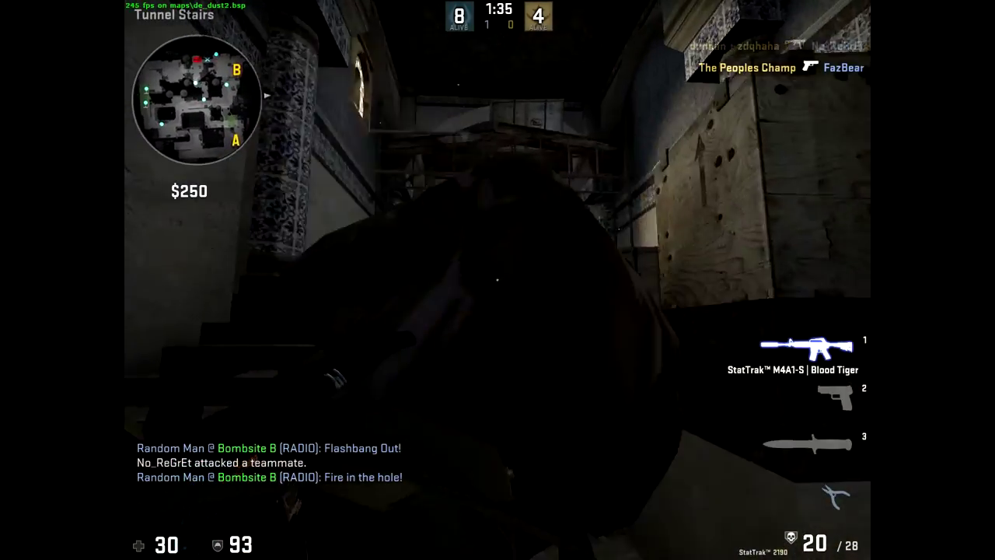
# Step: Fire up Tunnel Stairs at the enemies with the M4A1-S, switch to the Five-SeveN and keep shooting
pyautogui.click(498, 280)
pyautogui.press('w')
pyautogui.click(498, 280)
pyautogui.press('2')
pyautogui.click(497, 279)
pyautogui.click(498, 280)
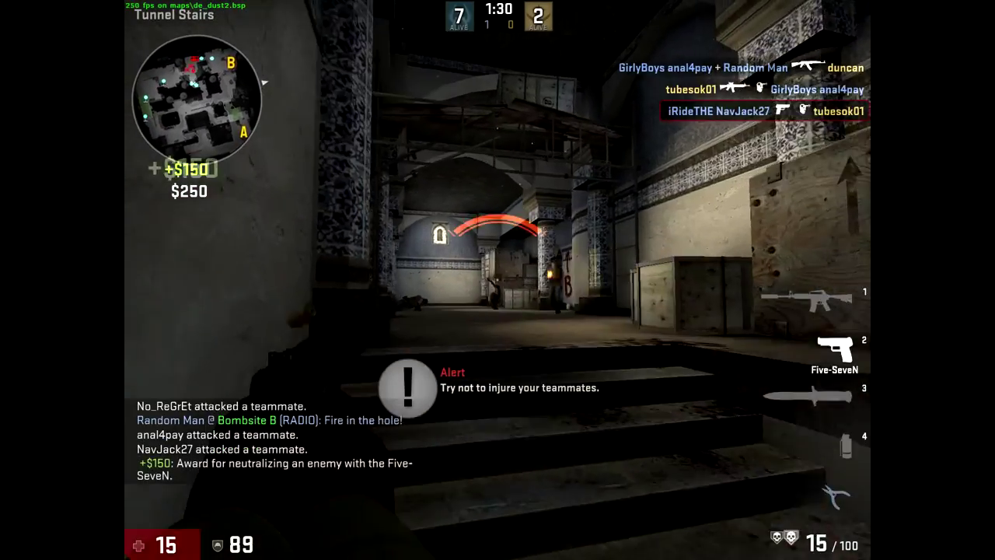